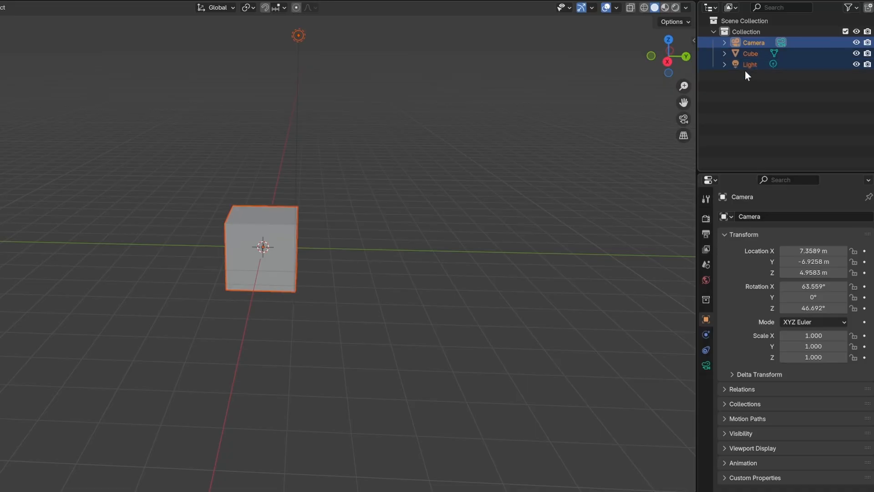
Delete the default objects and add a cylinder with 8 vertices.
key("Delete")
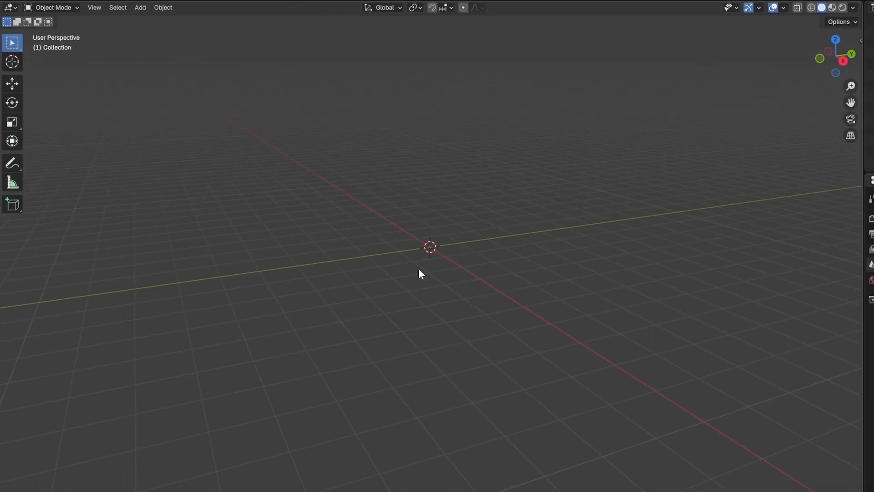
key("shift+a")
left_click(474, 337)
left_click(137, 354)
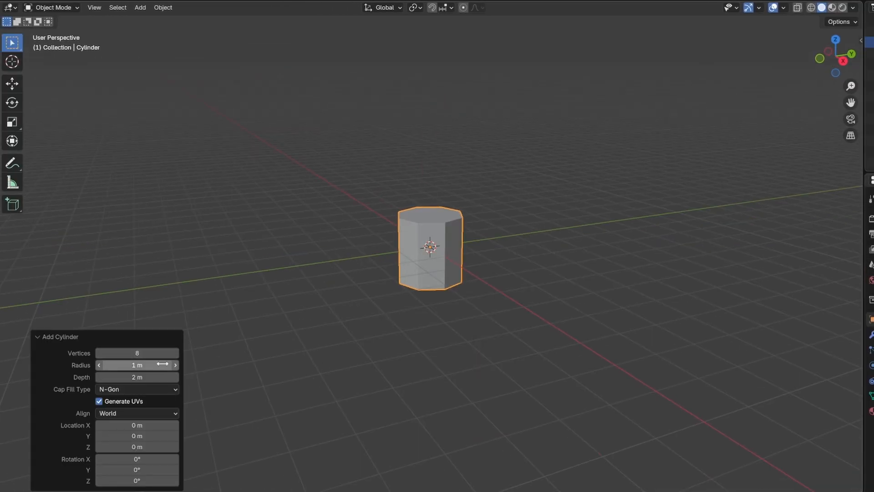
Apply the thin stem's scale, add loop cuts and bend the stem into a gentle curve with proportional editing.
key("ctrl+a")
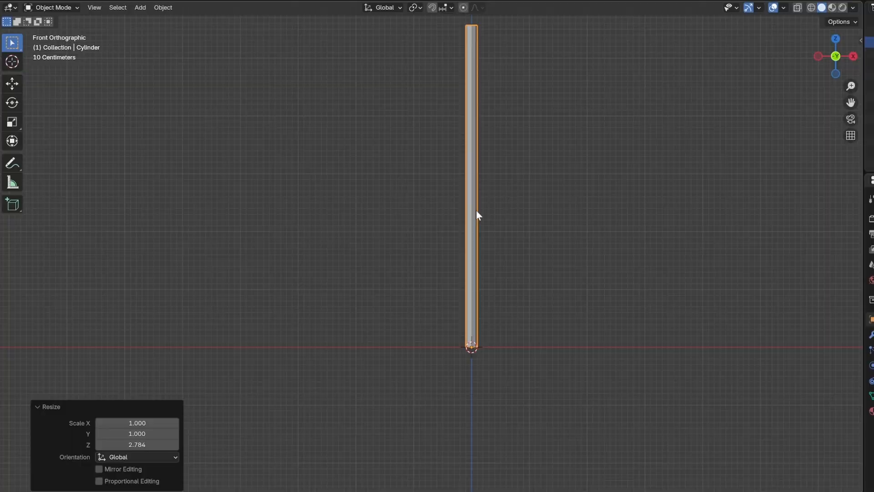
scroll(508, 260, "down", 1)
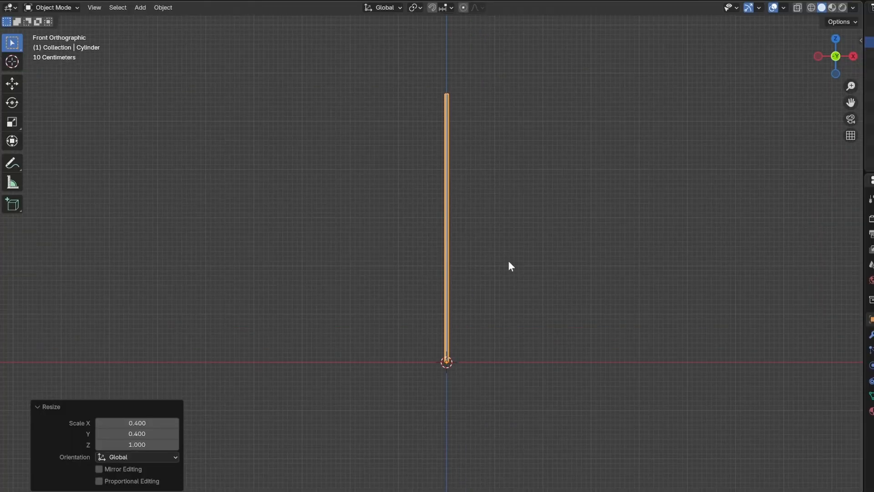
key("Tab")
key("ctrl+r")
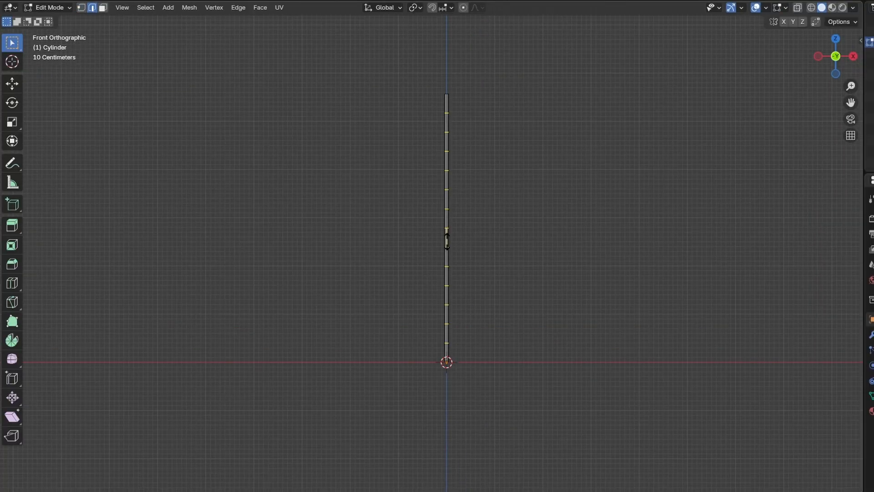
left_click(447, 240)
key("o")
key("s")
key("shift+z")
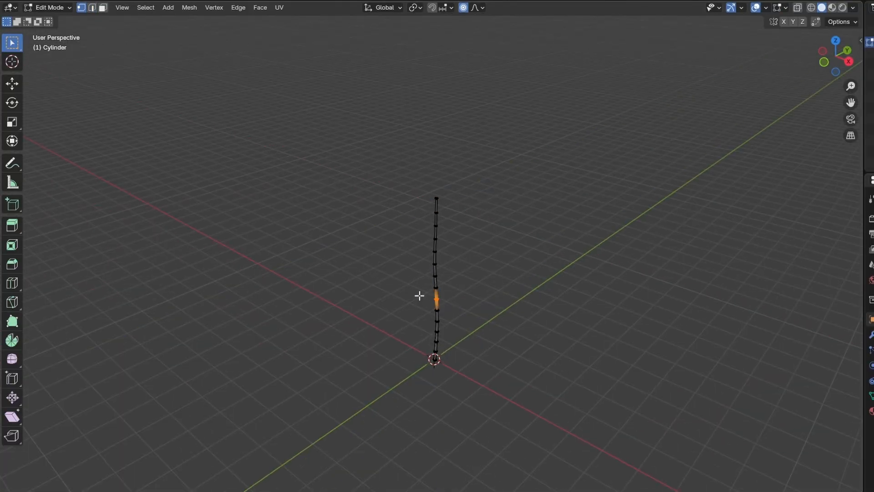
Rotate the new plane 90° about X, flatten it along Z and move it along X beside the stem base.
type("r")
type("x")
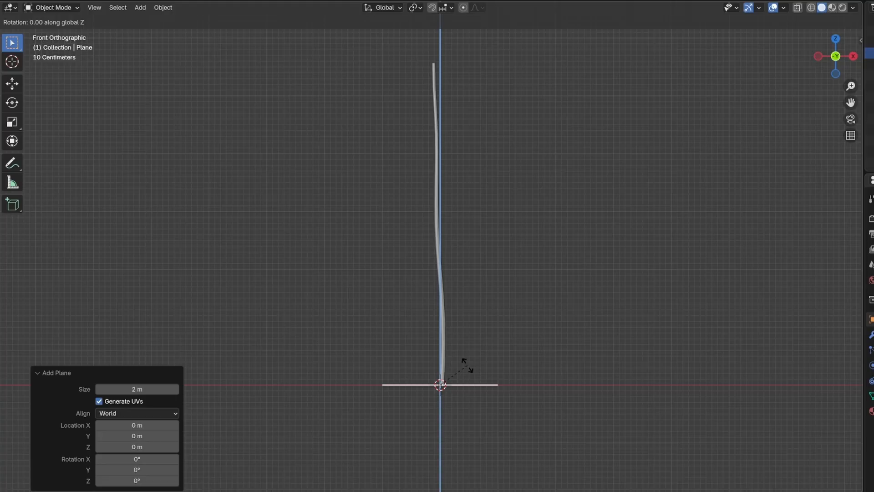
type("90")
key("Return")
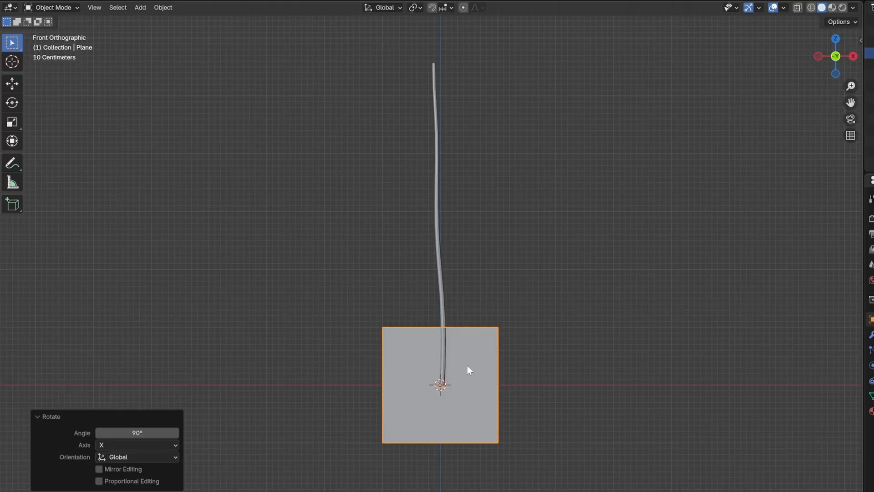
key("s")
key("z")
left_click(469, 389)
key("g")
key("x")
left_click(511, 392)
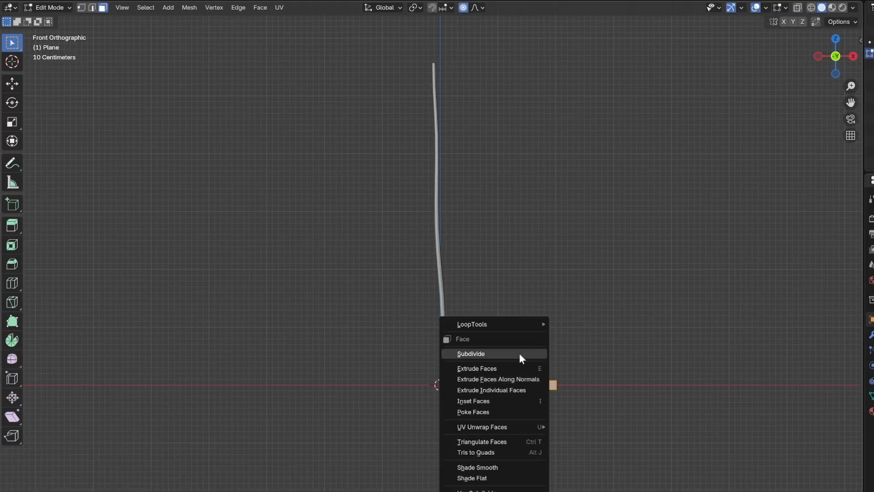
Subdivide the leaf plane and add loop cuts with 8 cuts along its length.
left_click(519, 353)
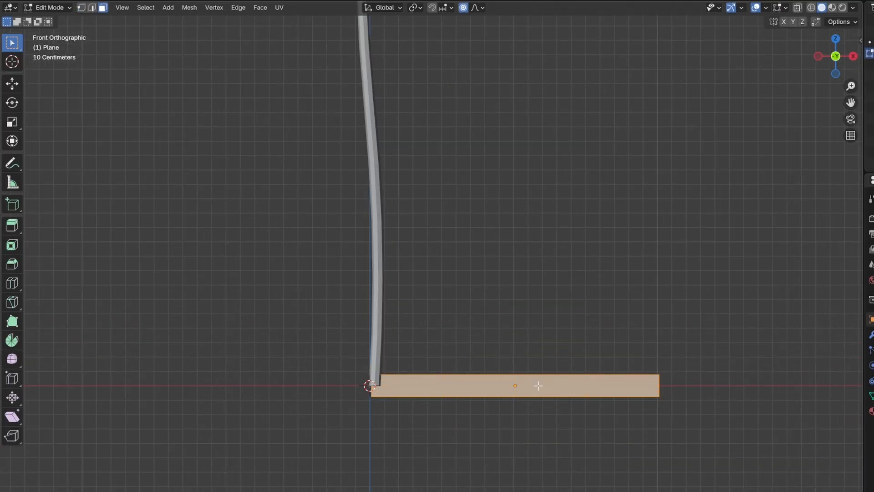
key("ctrl+r")
scroll(554, 386, "up", 7)
double_click(554, 386)
key("ctrl+r")
scroll(653, 386, "up", 2)
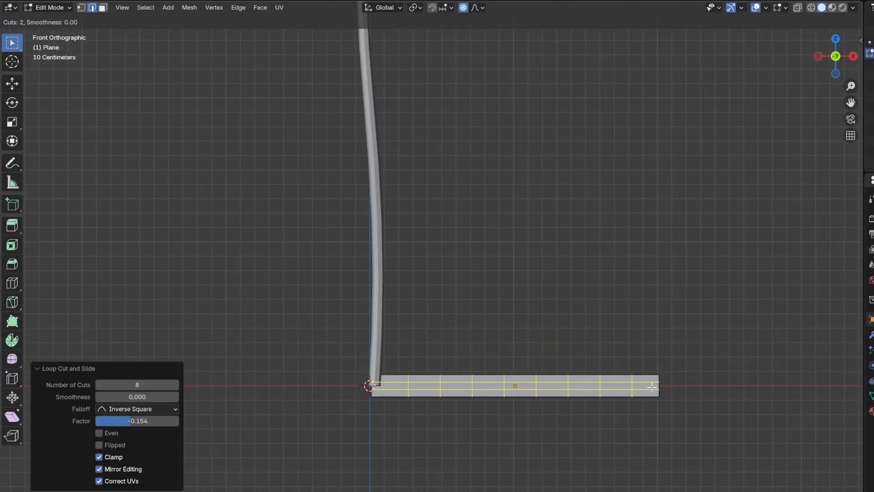
double_click(653, 386)
Select a band of leaf vertices and raise it about 0.05 m with proportional editing to start a wave.
key("1")
left_click_drag(434, 365, 480, 407)
key("g")
key("x")
key("g")
key("z")
left_click(486, 411)
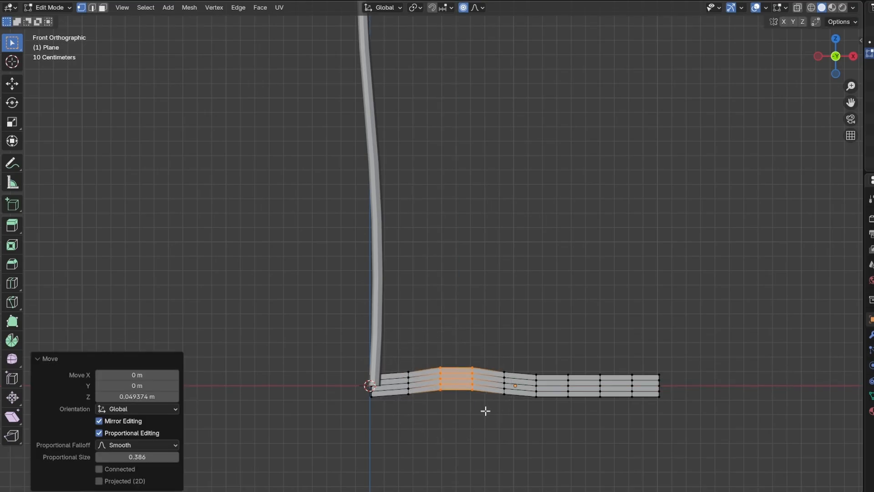
Select another band of leaf vertices and move it down along Z to continue the wave.
left_click_drag(552, 357, 610, 410)
key("g")
key("z")
left_click(606, 418)
Pull the leaf's tip vertices outward along X and scale them in Z to form a pointed tip.
scroll(684, 416, "up", 1)
key("g")
key("x")
left_click(785, 447)
left_click_drag(785, 446, 656, 382)
key("s")
key("z")
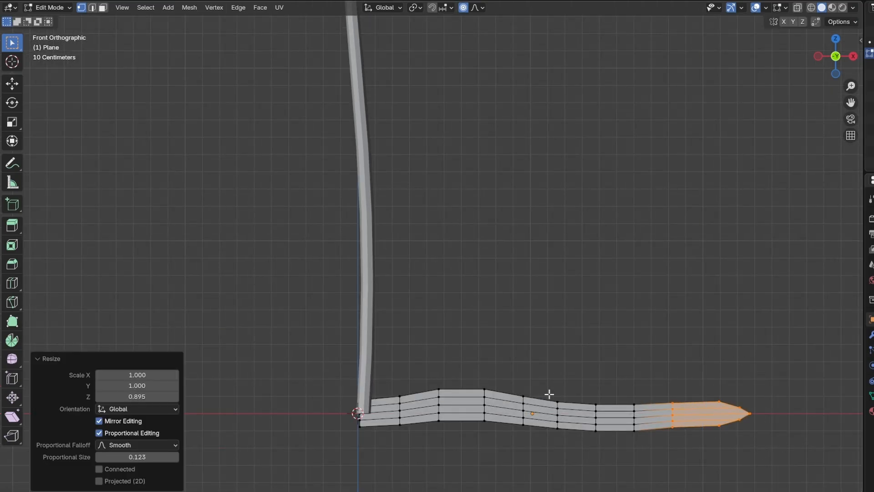
middle_click_drag(548, 394, 542, 383)
key("s")
key("z")
scroll(356, 454, "down", 11)
left_click(365, 436)
Return to Object Mode, apply the leaf's transforms and rotate it about -29° around Z.
key("Tab")
key("ctrl+a")
left_click(463, 416)
key("r")
left_click(810, 164)
middle_click_drag(811, 164, 773, 180)
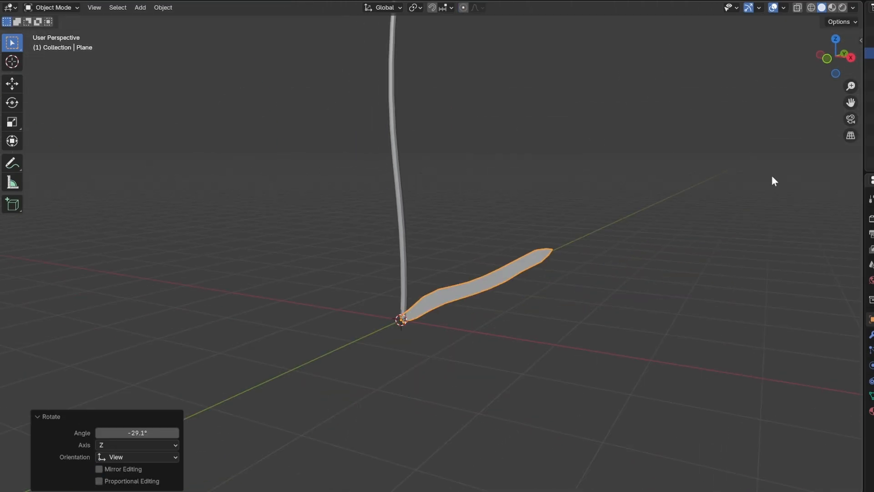
Duplicate the leaf several times, rotating each copy around the stem on Z.
key("shift+d")
key("r")
key("shift+z")
left_click(370, 238)
middle_click_drag(371, 239, 355, 260)
key("shift+d")
key("r")
key("z")
left_click(494, 255)
middle_click_drag(482, 261, 510, 283)
key("shift+d")
key("r")
key("z")
left_click(455, 304)
key("shift+d")
key("r")
key("z")
left_click(501, 283)
Rotate a leaf copy, switch to front view and raise the leaf copies along Z to different heights on the stem.
key("r")
key("r")
key("z")
key("KP_1")
key("g")
key("z")
left_click(412, 285)
key("g")
key("z")
left_click(419, 253)
key("g")
key("z")
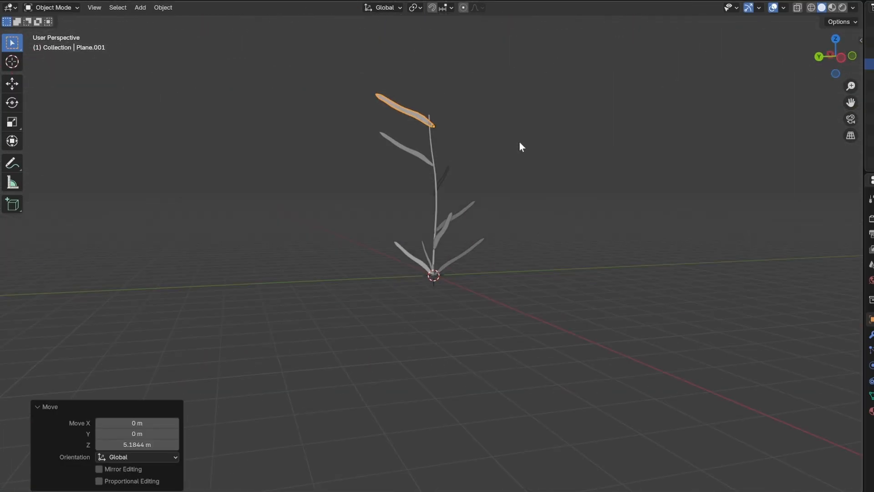
Rotate another leaf around Z and move a leaf higher along the stem.
left_click(404, 267)
key("r")
key("z")
middle_click_drag(519, 145, 460, 174)
left_click(430, 266)
key("g")
key("z")
Enable snapping and set the snap target to Edge.
left_click(446, 8)
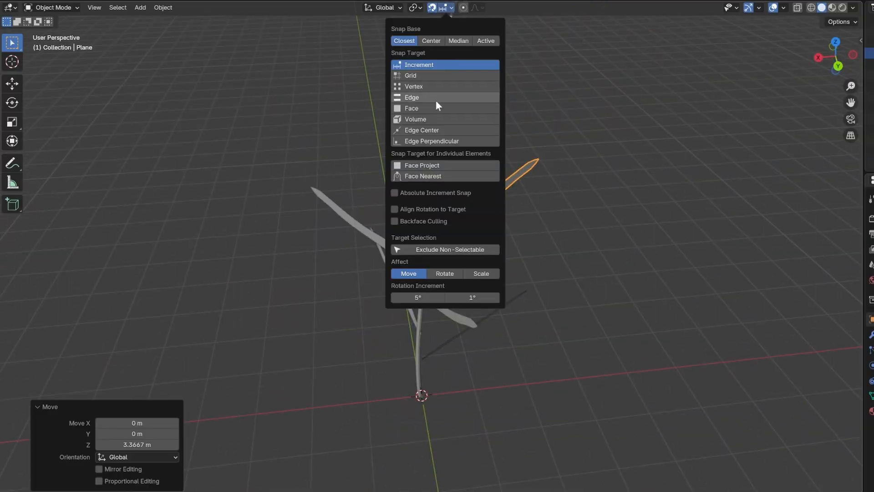
left_click(428, 108)
left_click(432, 8)
key("g")
left_click(449, 9)
left_click(429, 97)
Move the leaf bases so they snap onto the stem.
key("g")
left_click(391, 209)
middle_click_drag(366, 260, 537, 236)
key("g")
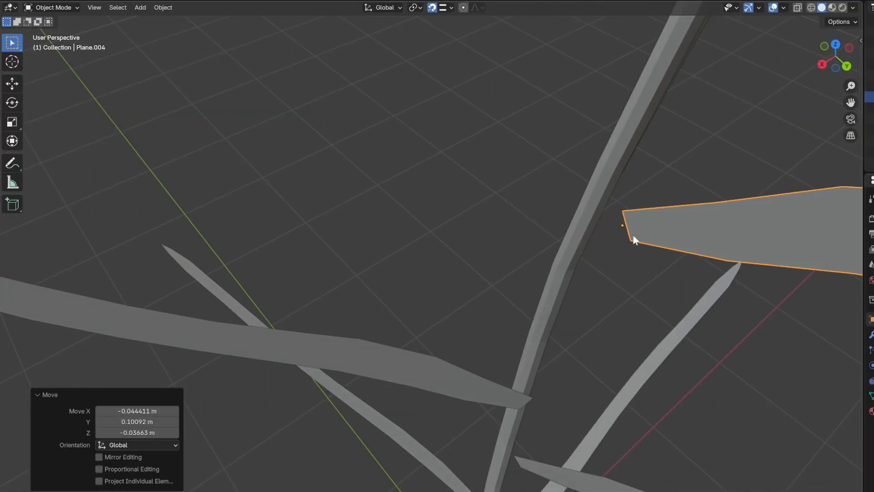
key("g")
key("shift+z")
middle_click_drag(635, 238, 501, 237)
Snap the top leaf's base onto the stem tip, moving it only in X and Y.
left_click(446, 8)
left_click(428, 97)
key("g")
key("shift+z")
scroll(415, 396, "down", 8)
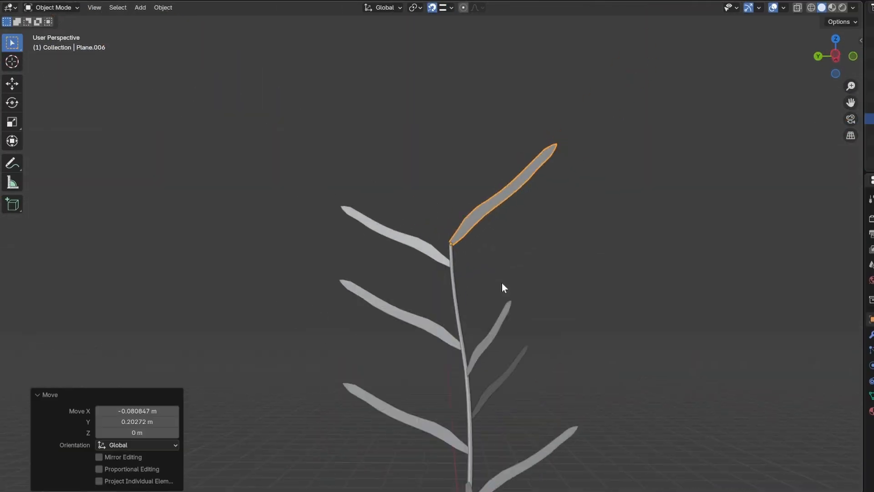
From side view, rotate several leaves to fan them out around the stem.
key("KP_3")
middle_click_drag(447, 241, 501, 264)
left_click(435, 314)
key("r")
middle_click_drag(435, 315, 524, 319)
left_click(456, 364)
key("r")
left_click(472, 326)
key("r")
middle_click_drag(540, 430, 524, 274)
left_click(419, 107)
Scale a leaf and select all parts of the plant.
key("s")
middle_click_drag(387, 232, 518, 310)
key("a")
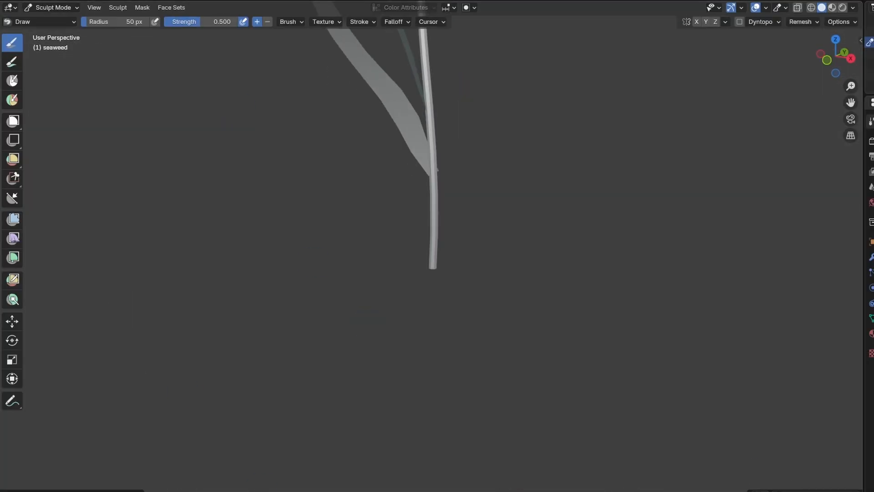
left_click(40, 22)
mouse_move(492, 274)
middle_mouse_down()
mouse_move(537, 260)
mouse_move(444, 255)
middle_mouse_up()
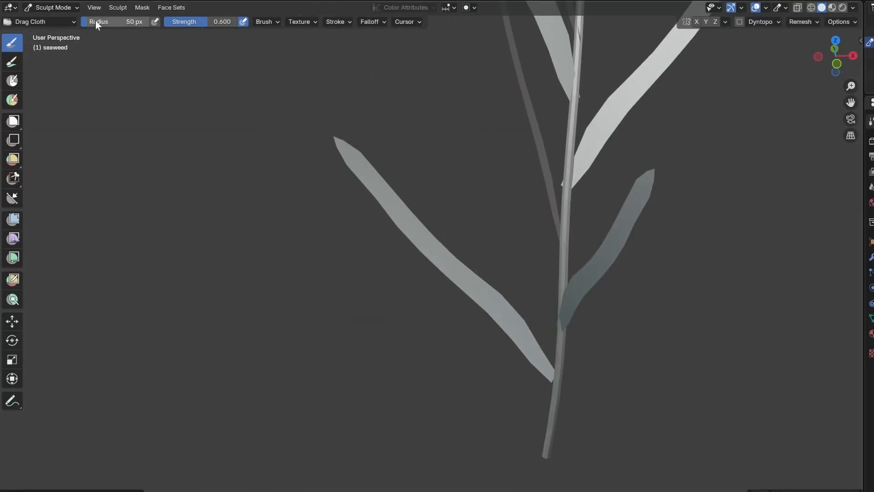
Set the Drag Cloth brush radius to about 179 px and drag the leaves to bend them naturally.
left_click_drag(96, 23, 136, 22)
left_click_drag(391, 228, 410, 255)
mouse_move(483, 228)
middle_mouse_down()
mouse_move(589, 203)
mouse_move(510, 191)
middle_mouse_up()
key("f")
mouse_move(434, 132)
middle_mouse_down()
mouse_move(537, 150)
mouse_move(472, 146)
middle_mouse_up()
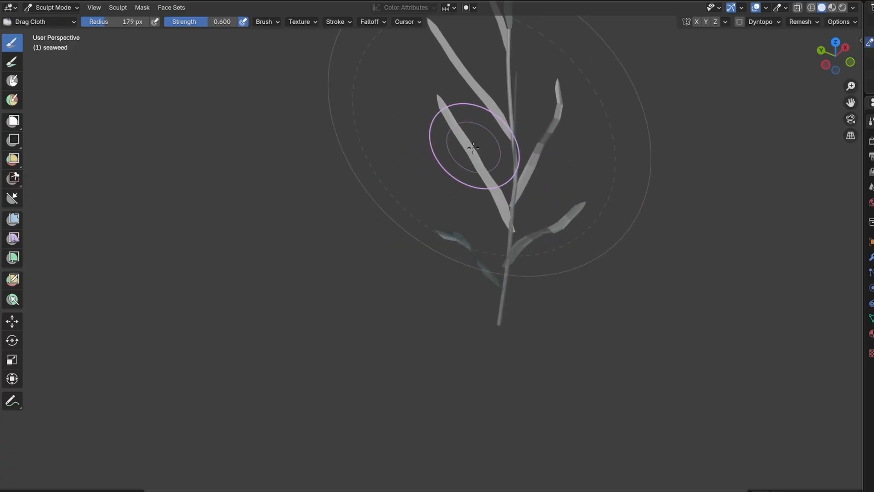
left_click_drag(472, 146, 456, 169)
mouse_move(455, 169)
middle_mouse_down()
mouse_move(565, 182)
mouse_move(519, 136)
mouse_move(410, 273)
middle_mouse_up()
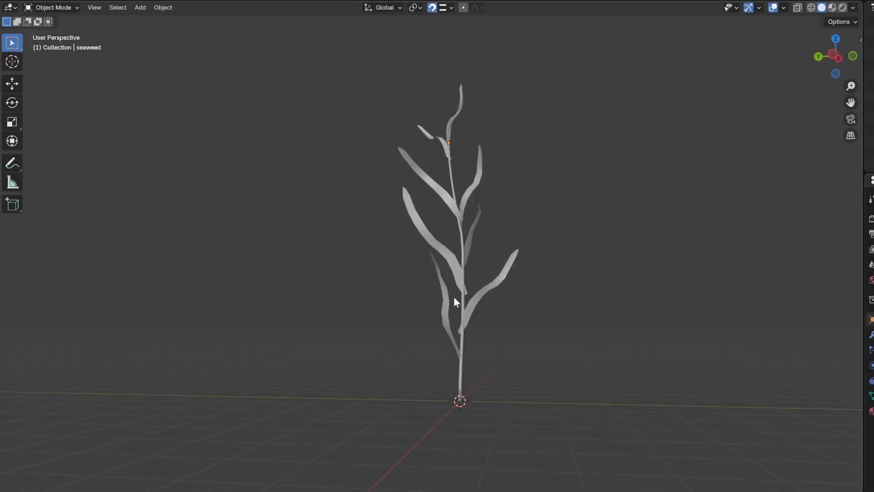
middle_click_drag(453, 296, 456, 337)
Switch to the UV Editing workspace and open the gradient2.png texture image.
left_click(407, 0)
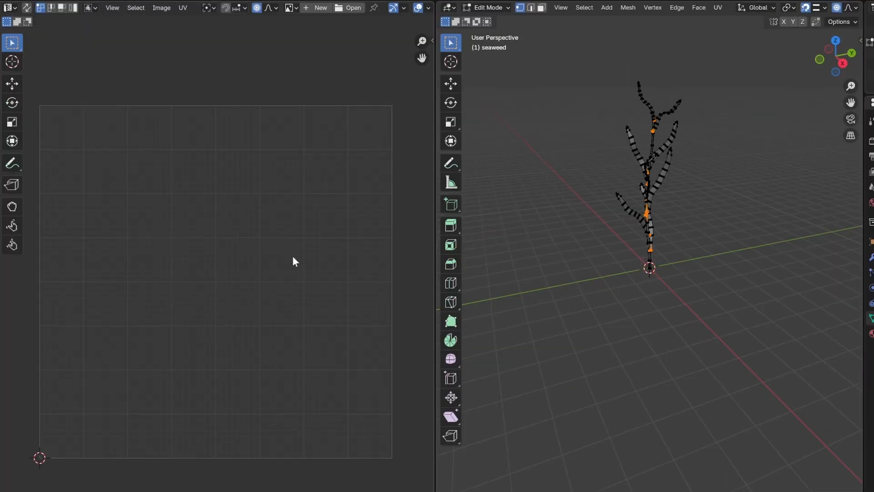
scroll(292, 255, "down", 1)
left_click(349, 8)
double_click(411, 168)
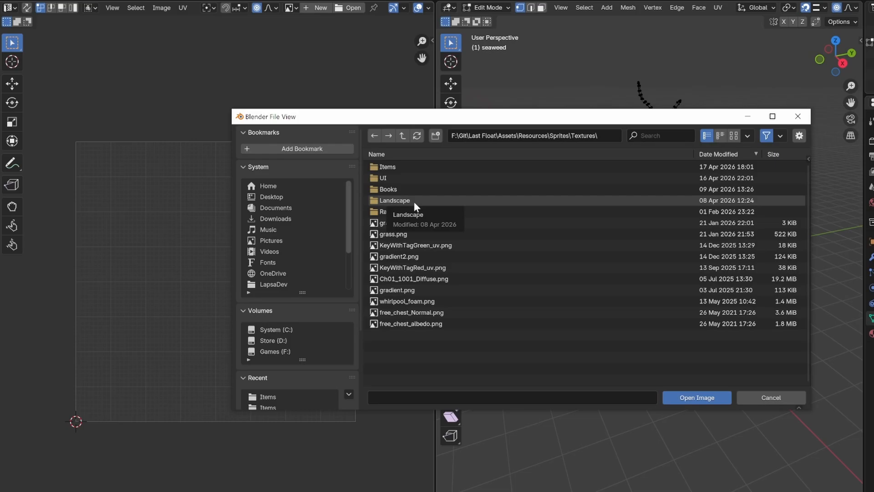
left_click(414, 254)
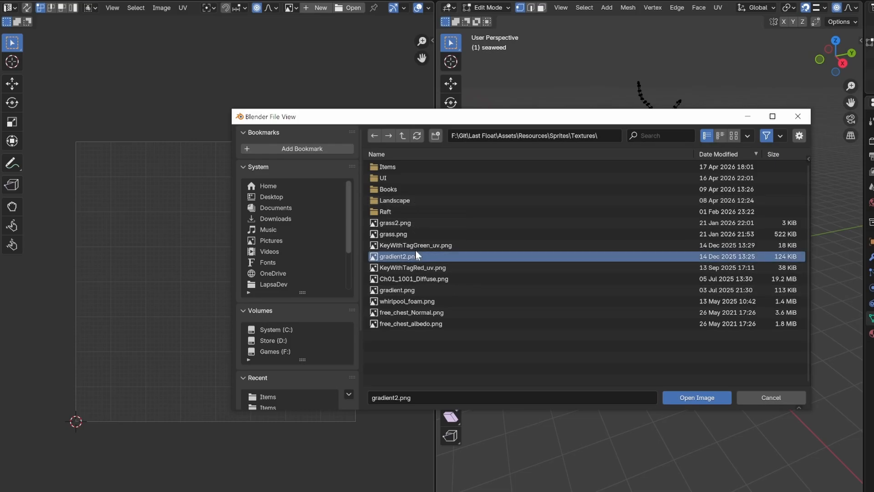
left_click(697, 398)
Select all of the mesh in front view and place its UVs over the green region of the gradient.
key("KP_1")
key("a")
right_click(640, 279)
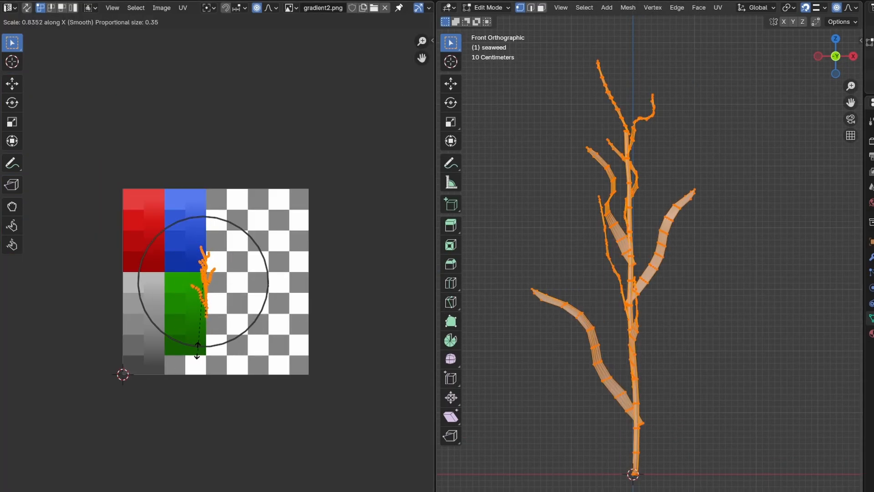
left_click(196, 351)
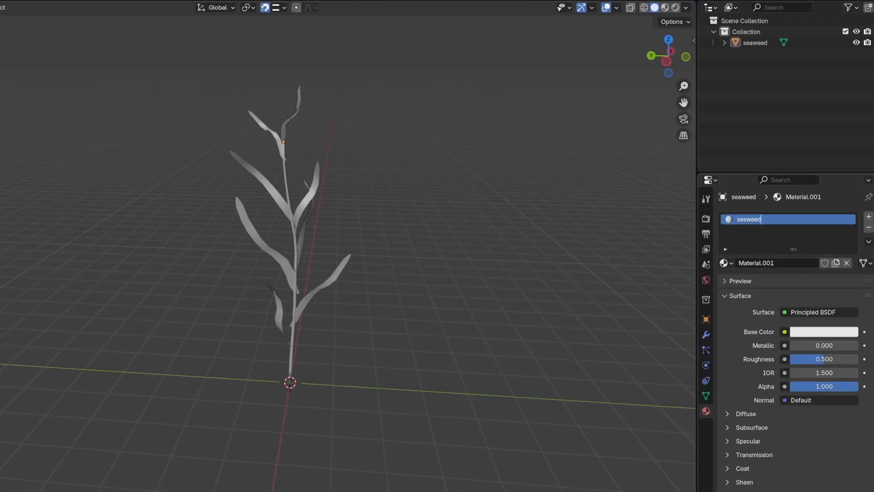
Set the seaweed material's Base Color to an Image Texture using gradient2.png.
left_click(785, 332)
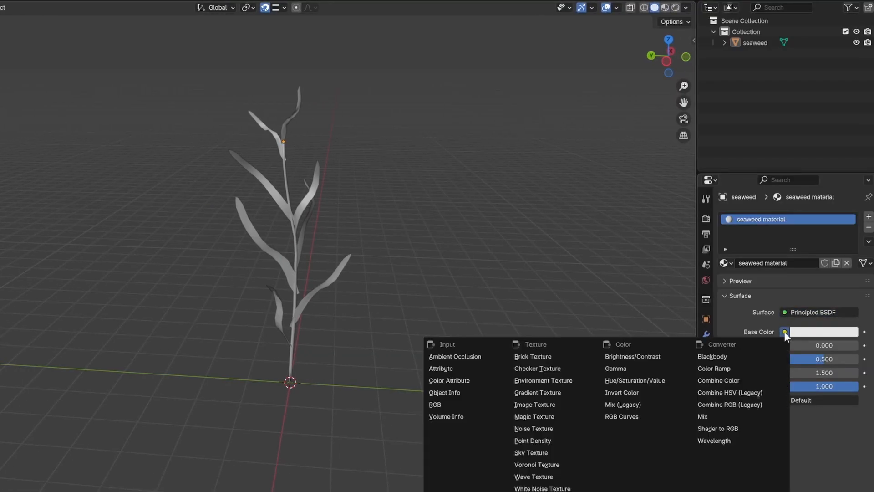
left_click(535, 404)
left_click(824, 345)
left_click(86, 451)
left_click(237, 257)
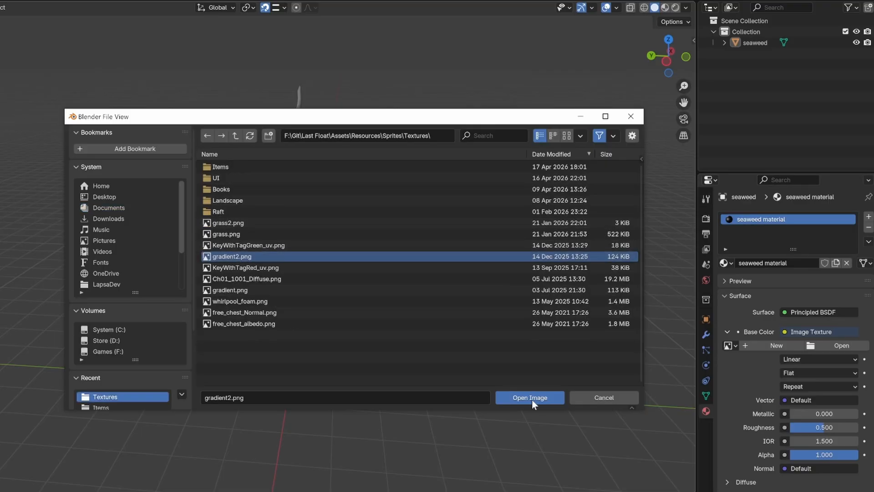
left_click(531, 400)
Switch to material preview shading and apply the plant's transforms.
left_click(665, 8)
middle_click_drag(455, 259, 347, 260)
key("ctrl+a")
left_click(481, 321)
Export the seaweed as an FBX file into the game project's folder on drive F:, using X Forward and Z Up axes.
left_click(23, 2)
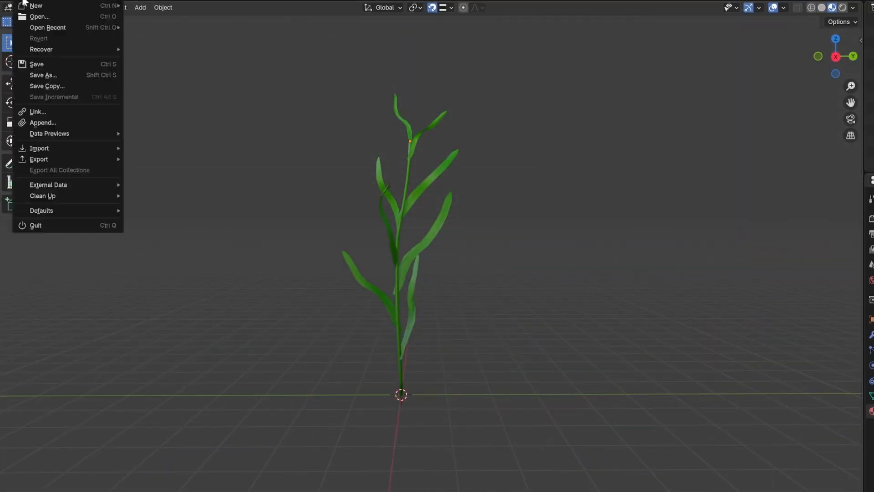
mouse_move(45, 160)
left_click(155, 257)
scroll(704, 372, "down", 4)
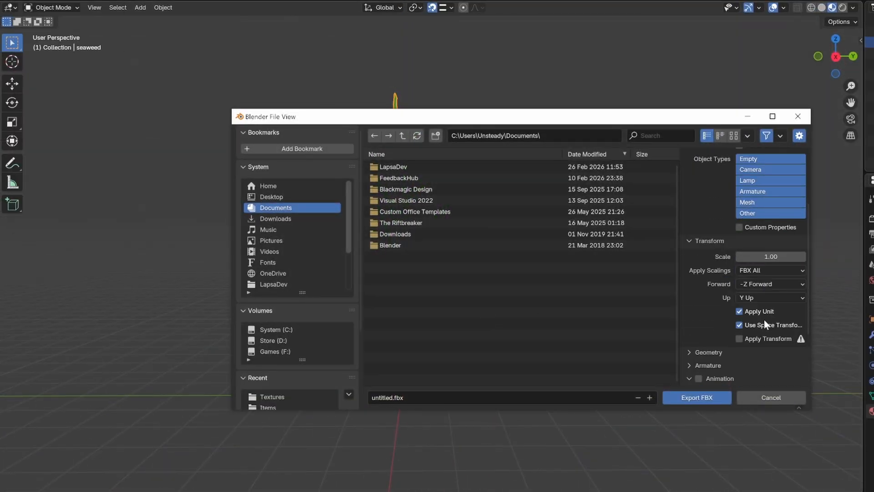
scroll(274, 348, "down", 1)
left_click(275, 330)
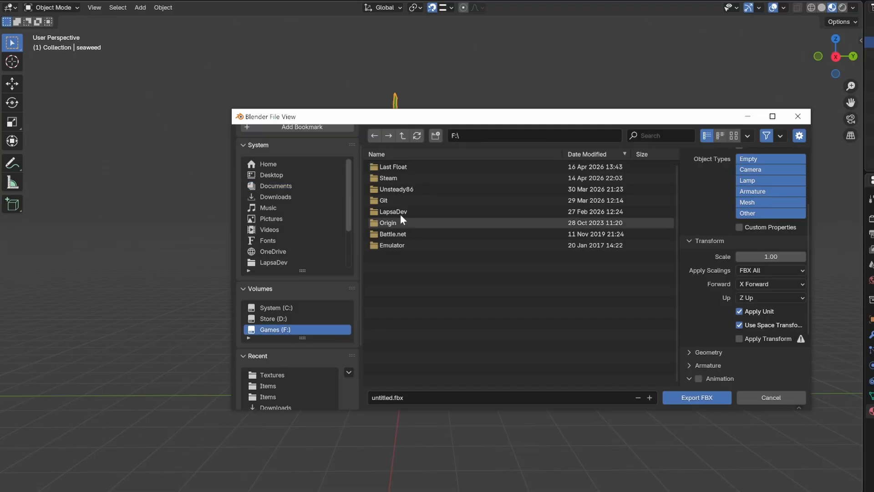
double_click(391, 200)
double_click(397, 168)
double_click(401, 187)
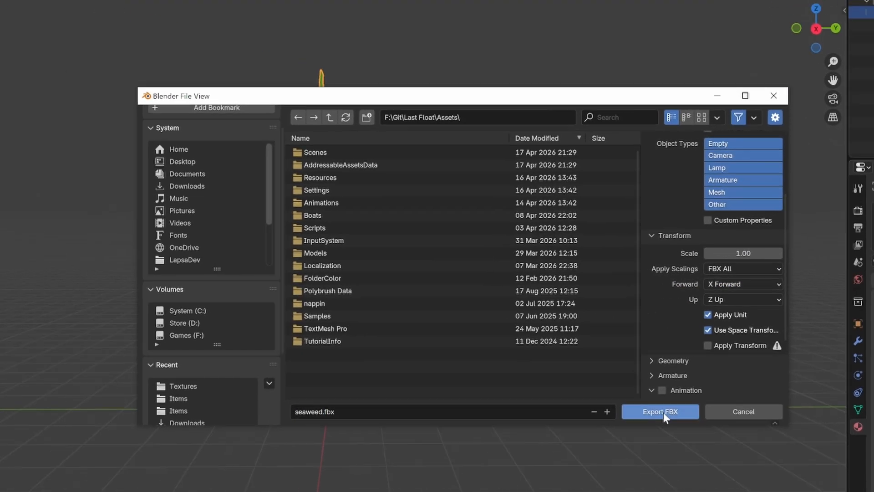
left_click(663, 412)
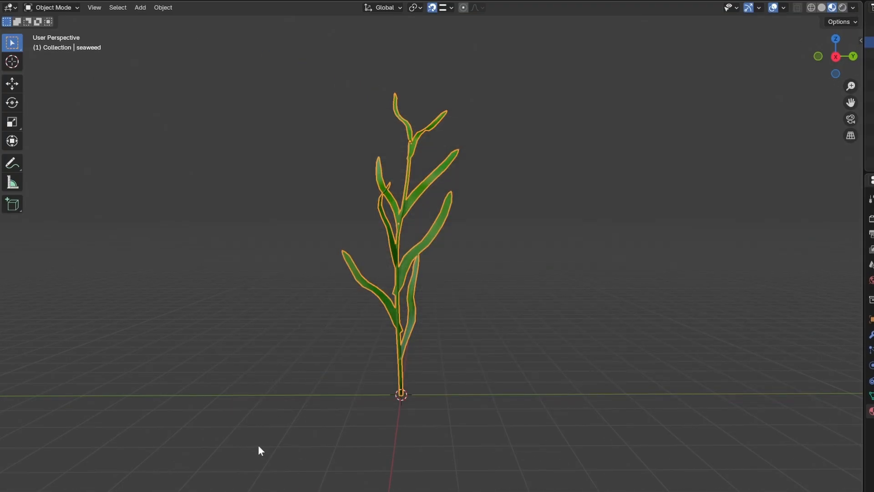
Place the seaweed model into the underwater scene next to the boat and set its X rotation to 0.
middle_click_drag(259, 446, 410, 410)
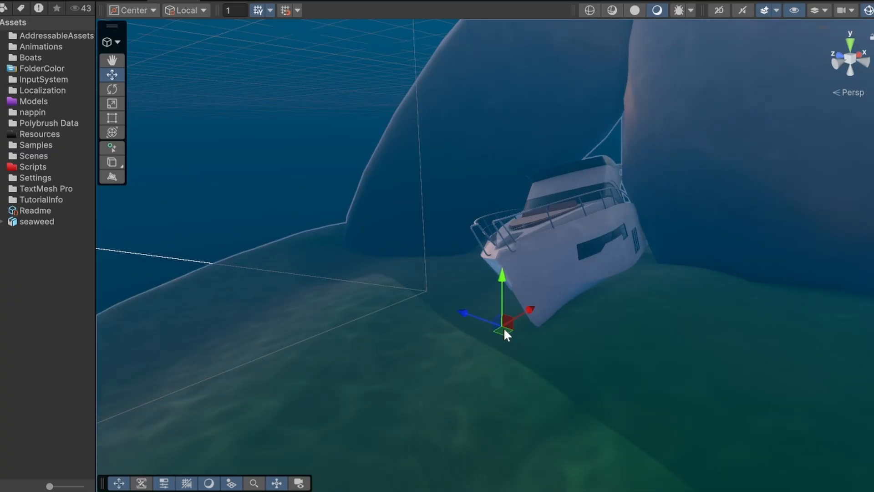
left_click_drag(507, 375, 448, 388, "alt")
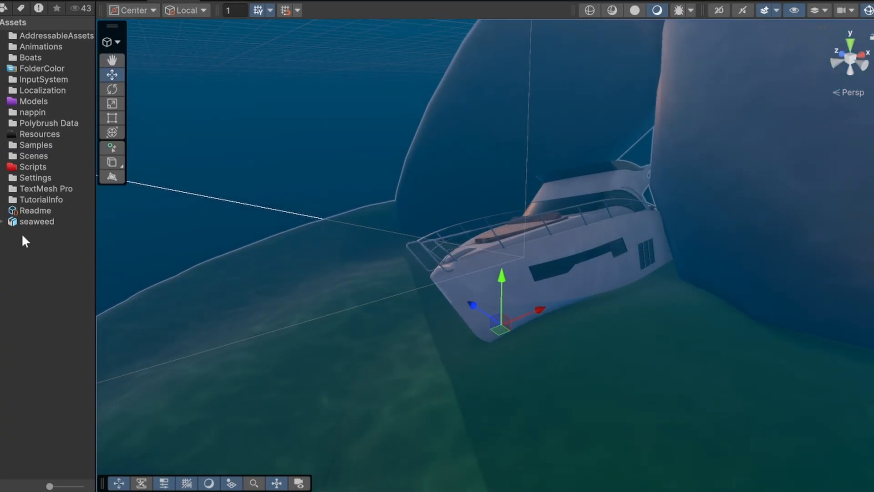
left_click_drag(28, 223, 551, 274)
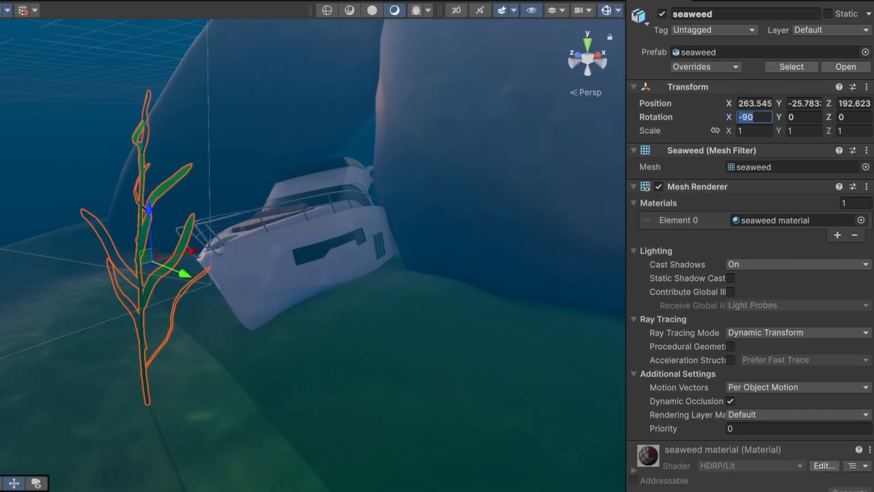
type("0")
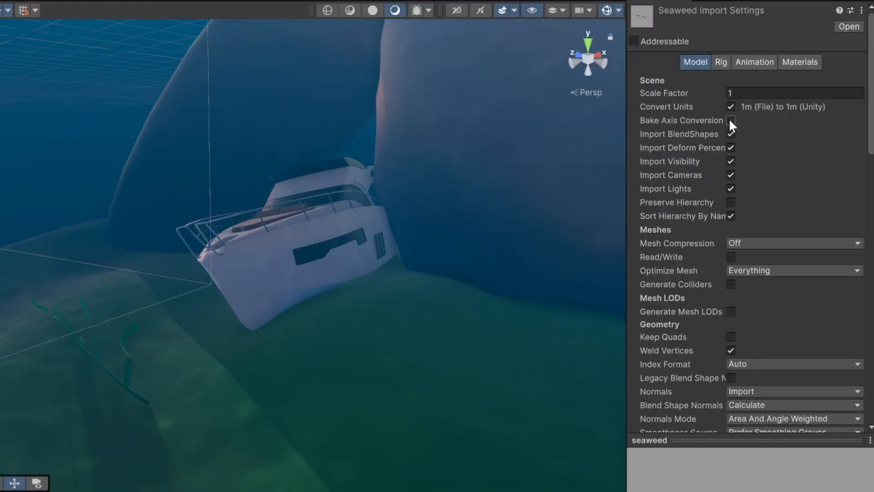
Enable Bake Axis Conversion in the seaweed model's import settings and reselect the plant in the scene.
left_click(731, 120)
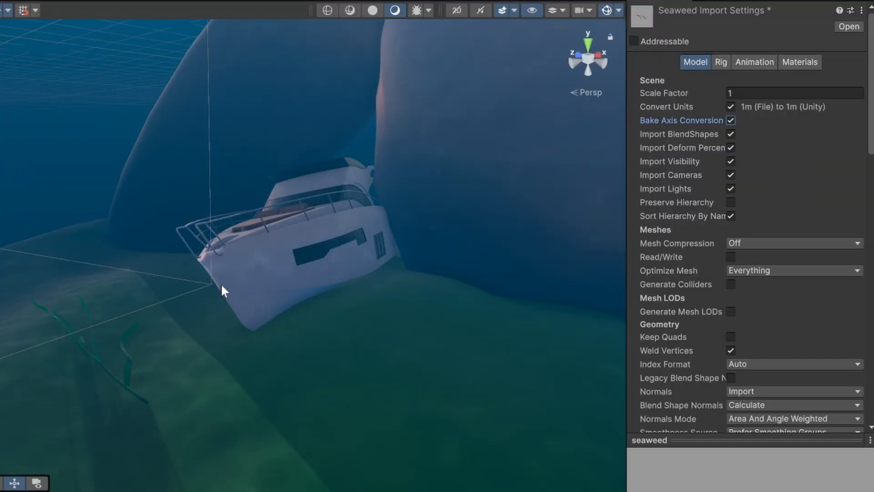
left_click(146, 307)
left_click(184, 317)
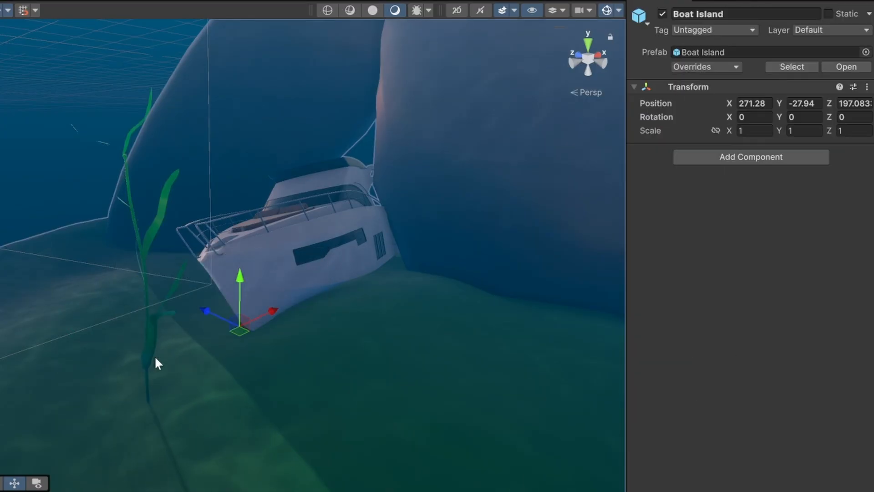
left_click_drag(176, 330, 139, 319, "alt")
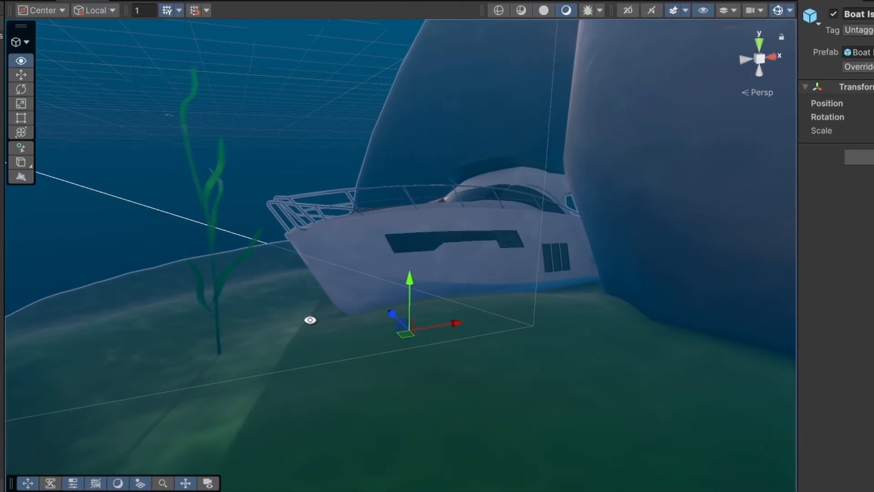
left_click_drag(310, 319, 367, 296, "alt")
left_click(356, 303)
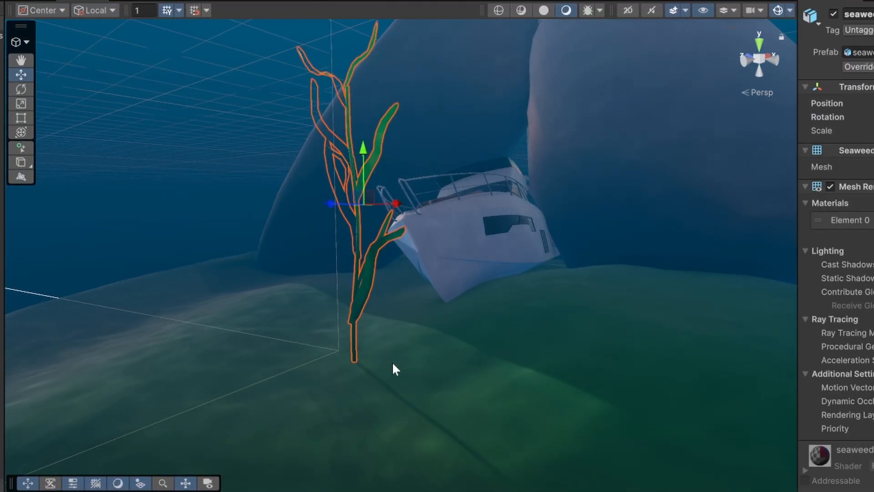
left_click_drag(392, 362, 314, 401, "alt")
Create an HDRP Lit Shader Graph asset named seaweed shader.
right_click(95, 263)
mouse_move(187, 298)
mouse_move(359, 405)
mouse_move(508, 402)
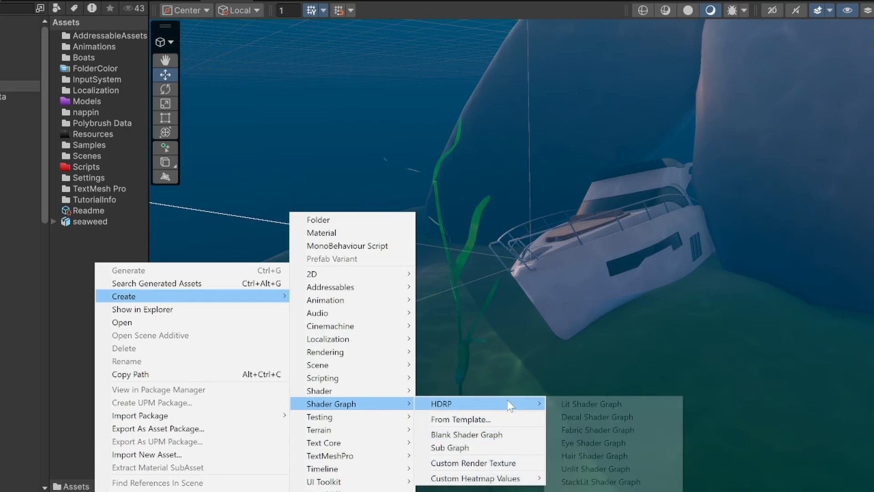
left_click(642, 409)
type("seaweed shader")
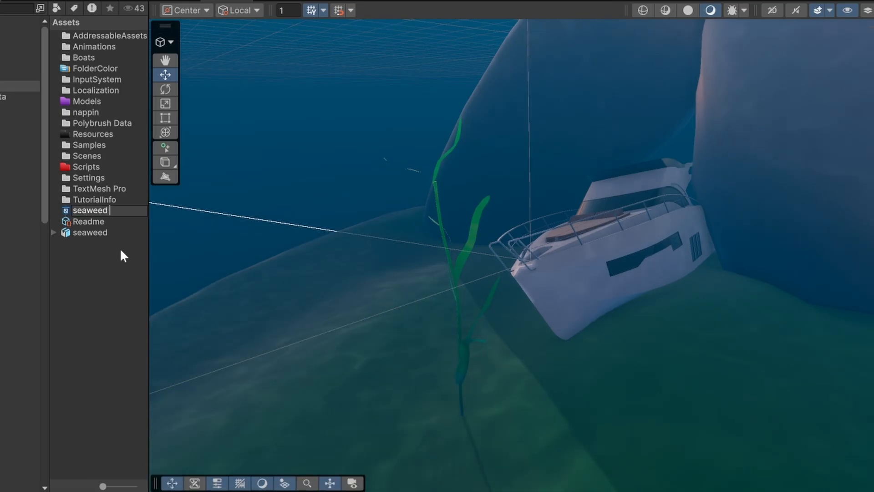
key("Return")
Create a new material from the seaweed shader.
right_click(87, 272)
mouse_move(118, 264)
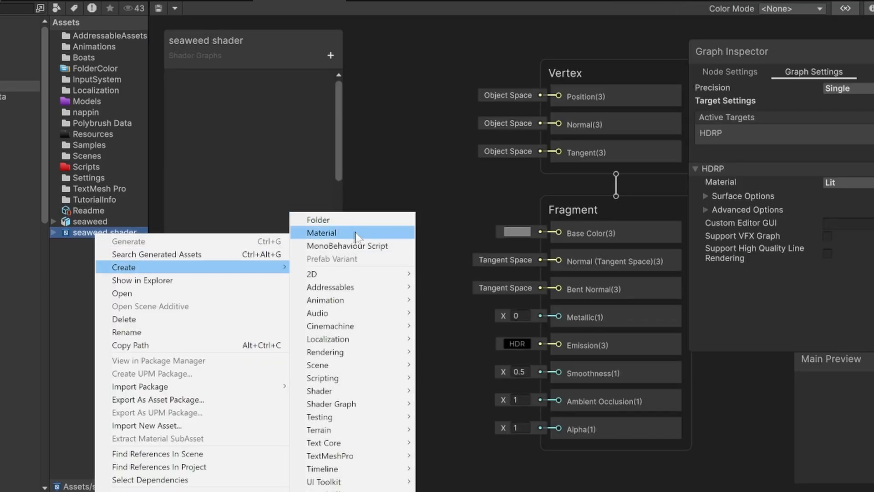
left_click(318, 233)
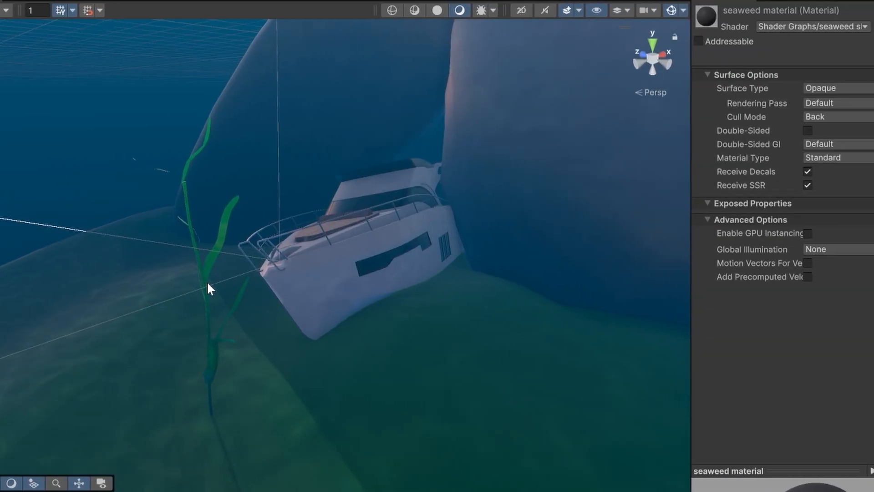
Assign the seaweed material to the seaweed plant and enable Double-Sided on the material.
left_click(181, 300)
left_click(180, 299)
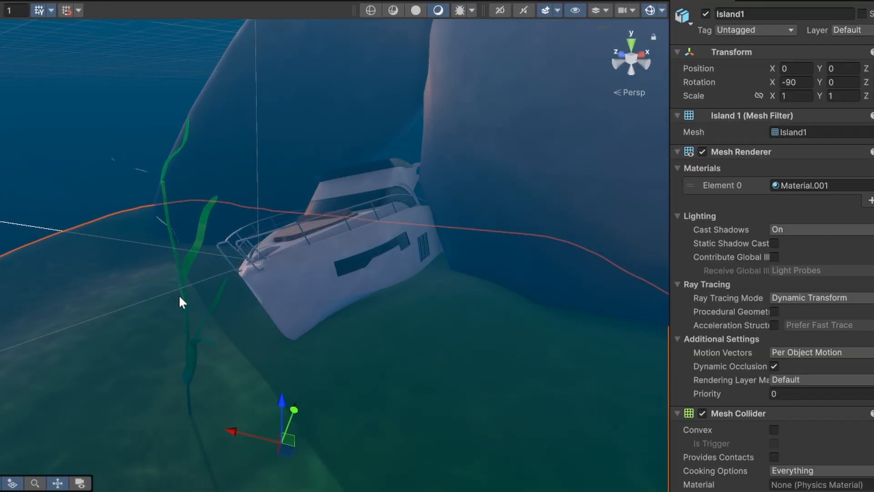
left_click(188, 308)
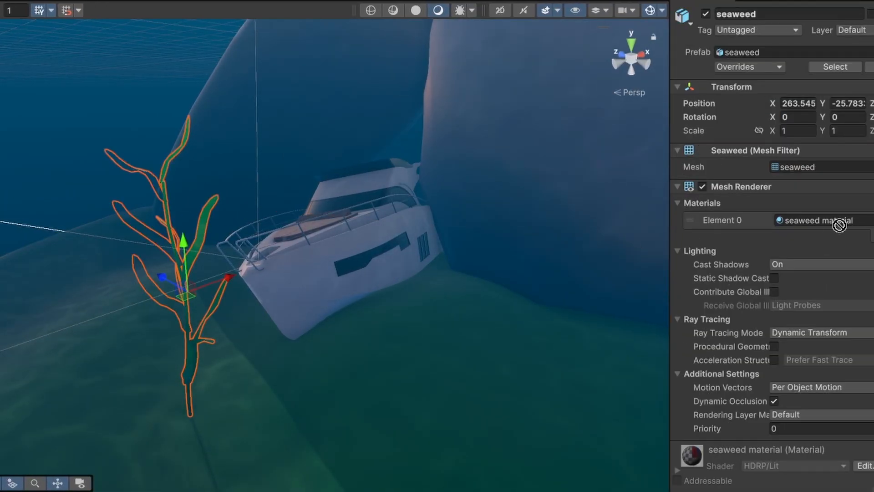
left_click(252, 392)
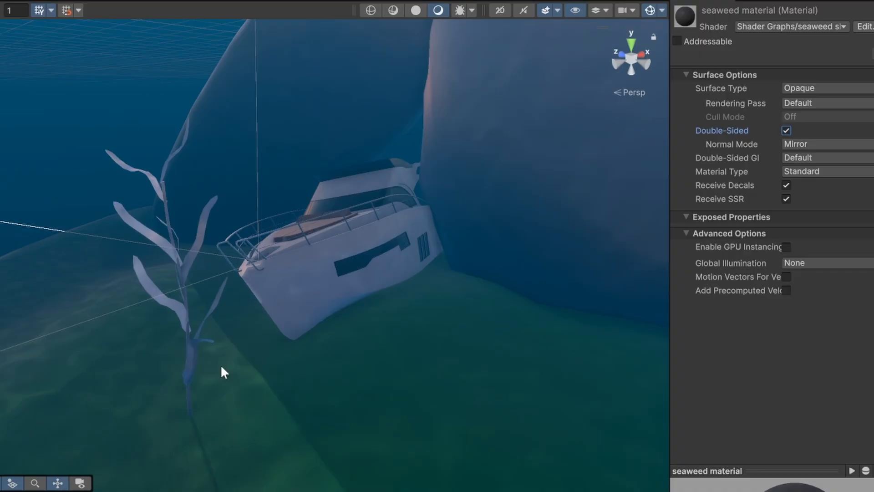
right_click_drag(224, 372, 80, 334)
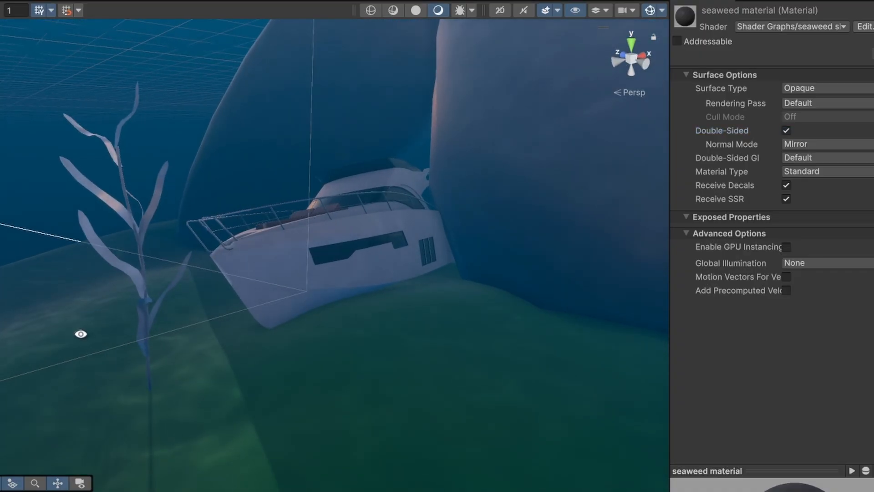
Add a Texture 2D property named Main Texture to the seaweed shader graph.
left_click(150, 7)
left_click(186, 68)
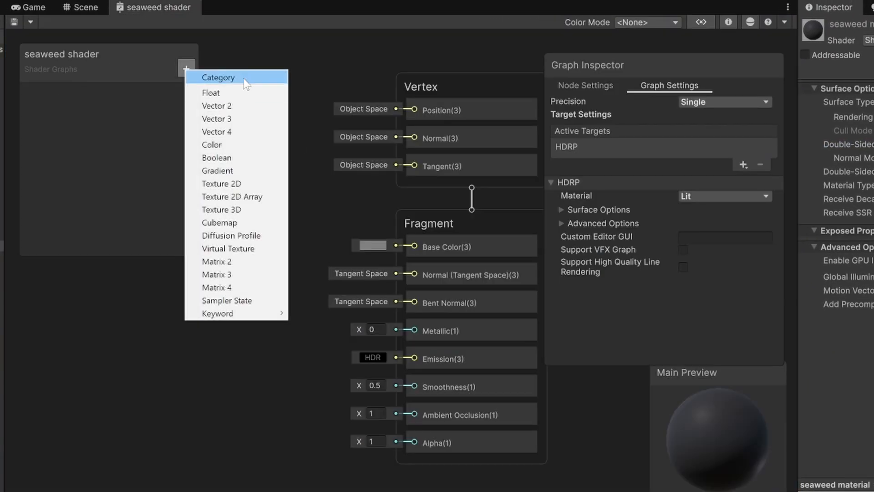
left_click(221, 184)
type("Main Texture")
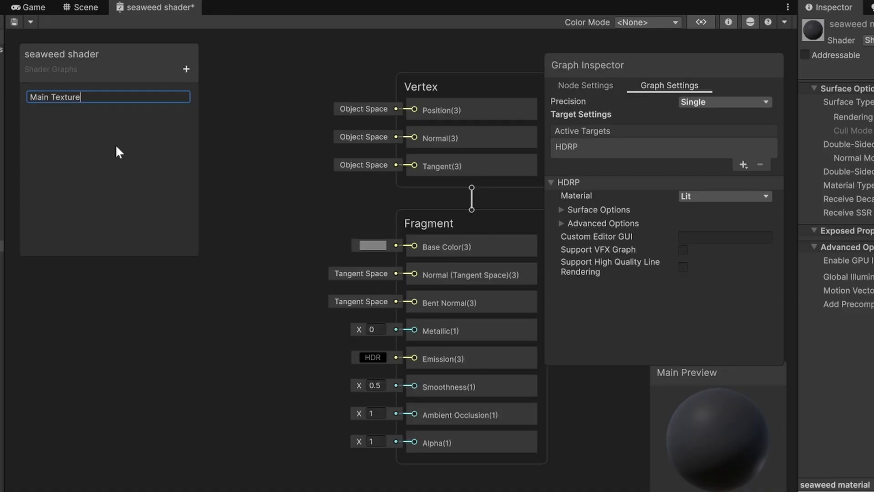
key("Return")
Feed the Main Texture property through a Sample Texture 2D node into the Base Color input.
left_click_drag(61, 93, 102, 359)
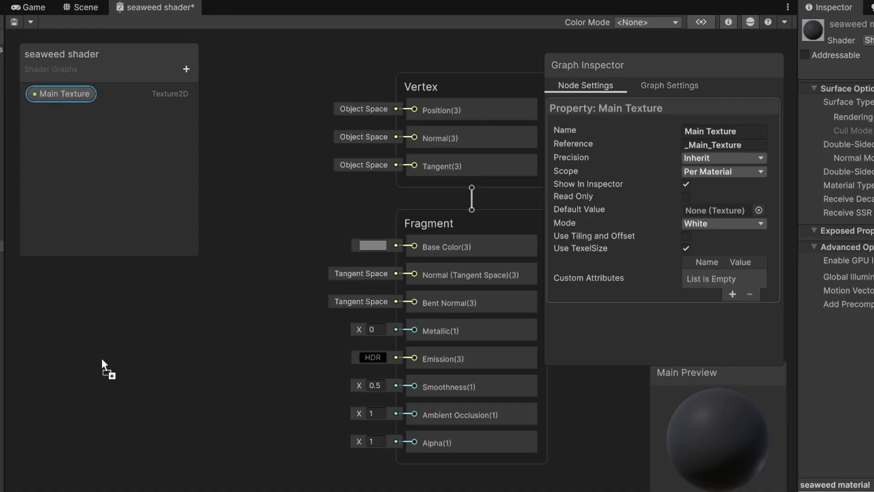
left_click_drag(184, 355, 206, 340)
type("text")
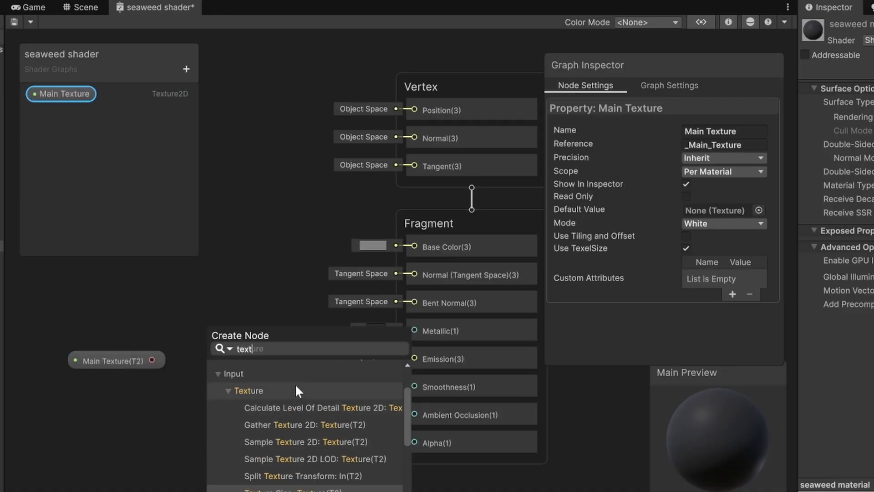
left_click(303, 441)
left_click(236, 357)
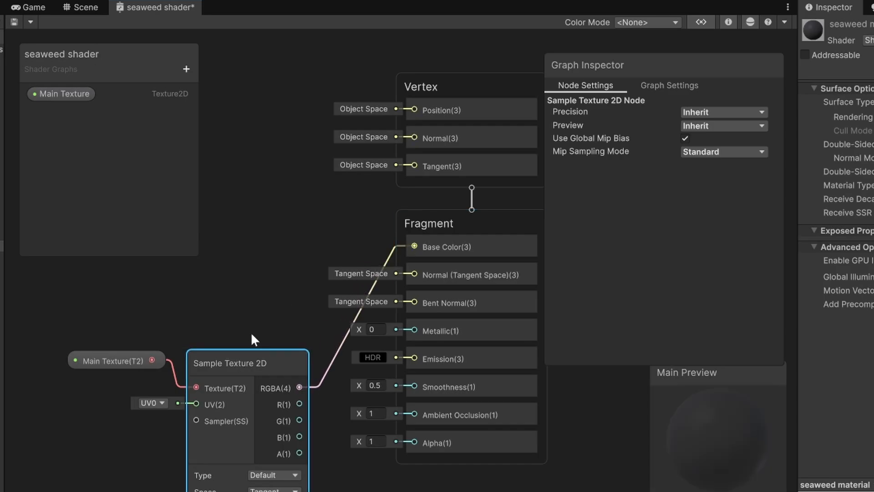
Assign the GradientDarkgreen texture to the seaweed material's Main Texture slot.
scroll(252, 336, "down", 3)
left_click(86, 9)
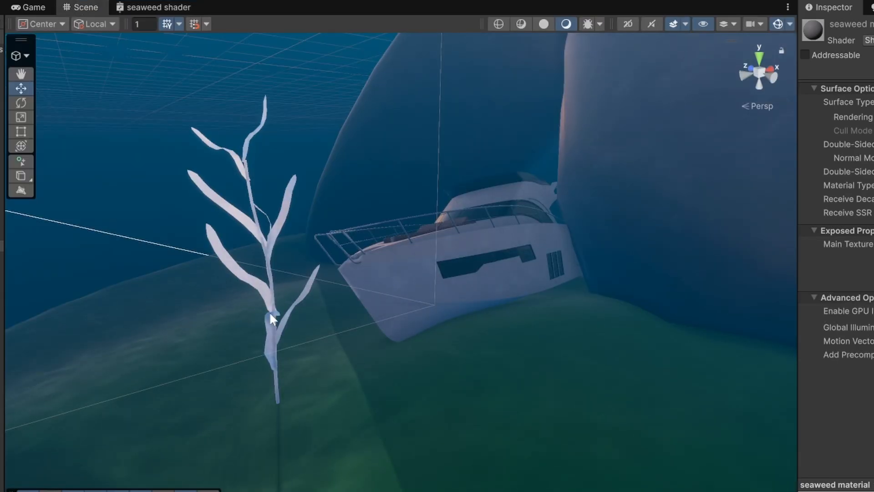
left_click(270, 312)
left_click(2, 246)
left_click(862, 241)
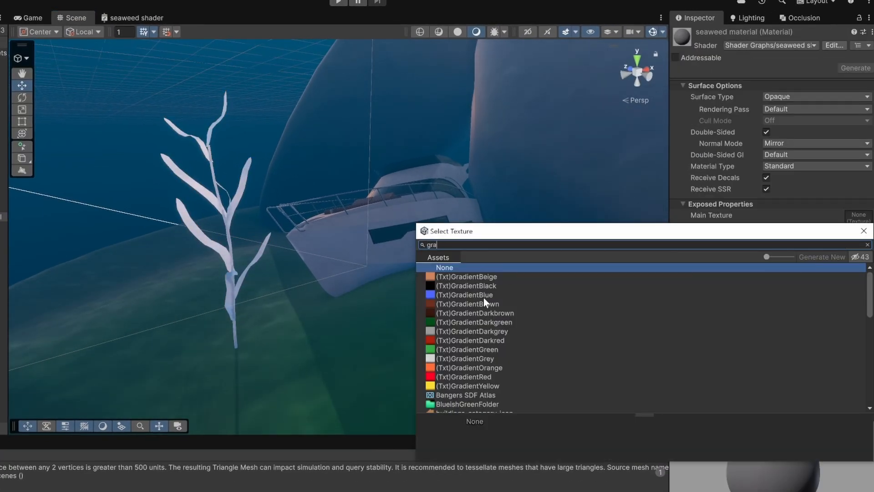
double_click(468, 321)
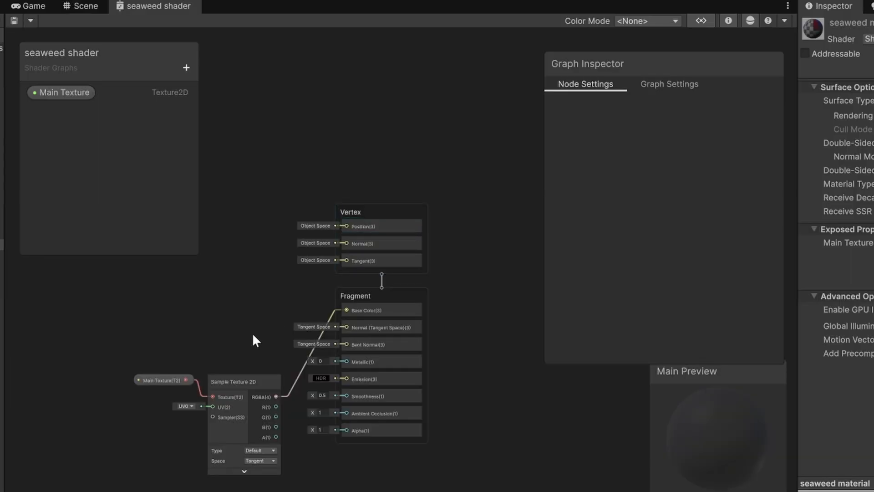
Add a Position node set to Object space in the shader graph.
left_click(199, 326)
left_click_drag(199, 326, 193, 285)
scroll(392, 364, "up", 3)
middle_click_drag(144, 268, 328, 341)
left_click(293, 236)
key("space")
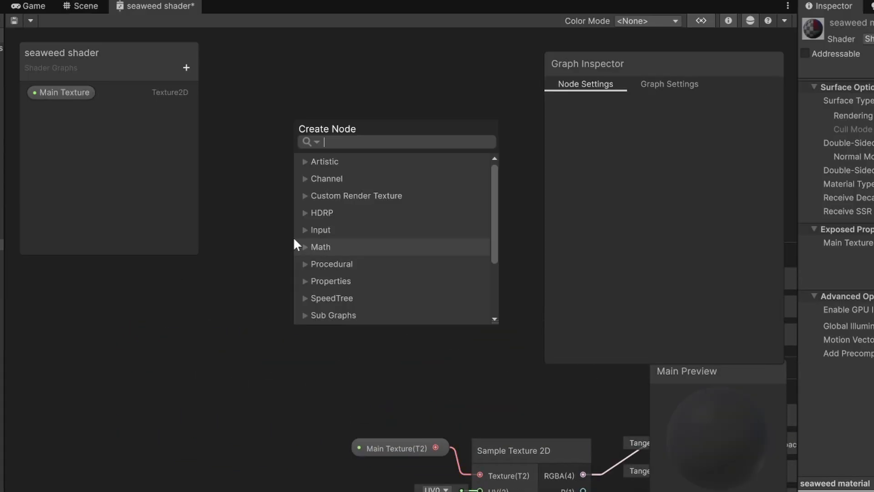
type("pos")
key("Return")
left_click(412, 316)
left_click(414, 329)
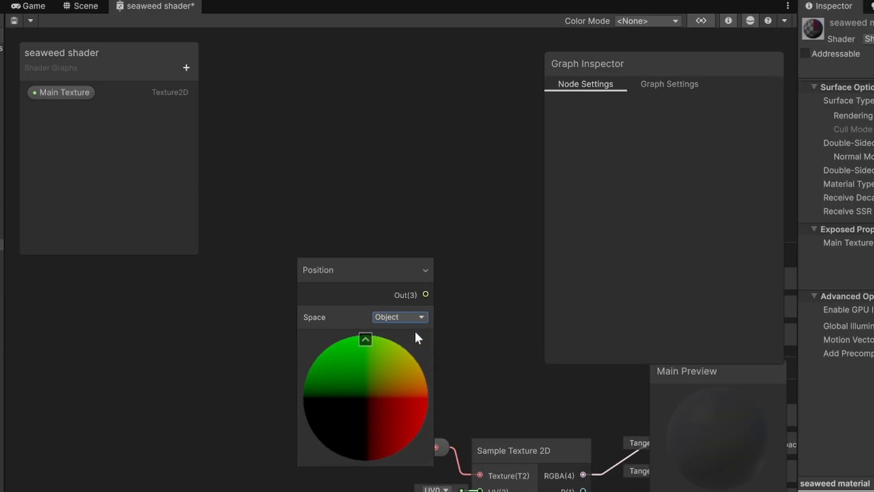
Add a Split node connected to the Position node's output.
left_click_drag(386, 282, 281, 170)
key("space")
type("split")
key("Return")
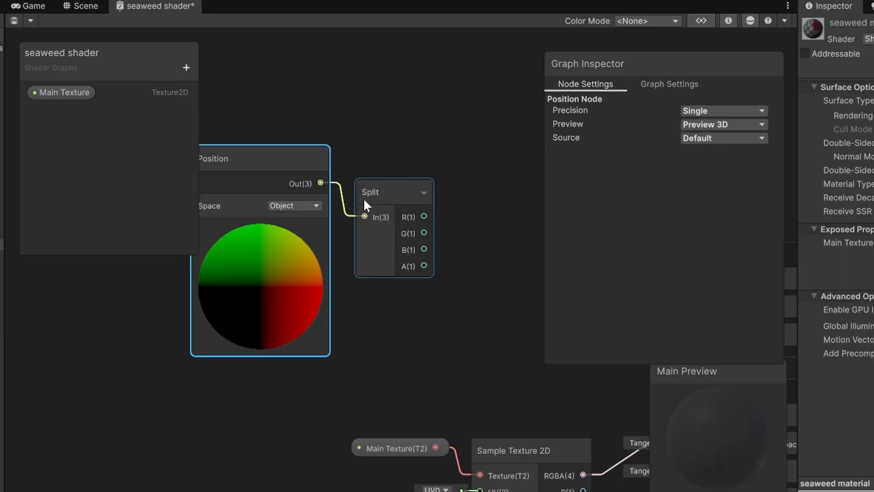
left_click(381, 156)
left_click_drag(366, 163, 279, 151)
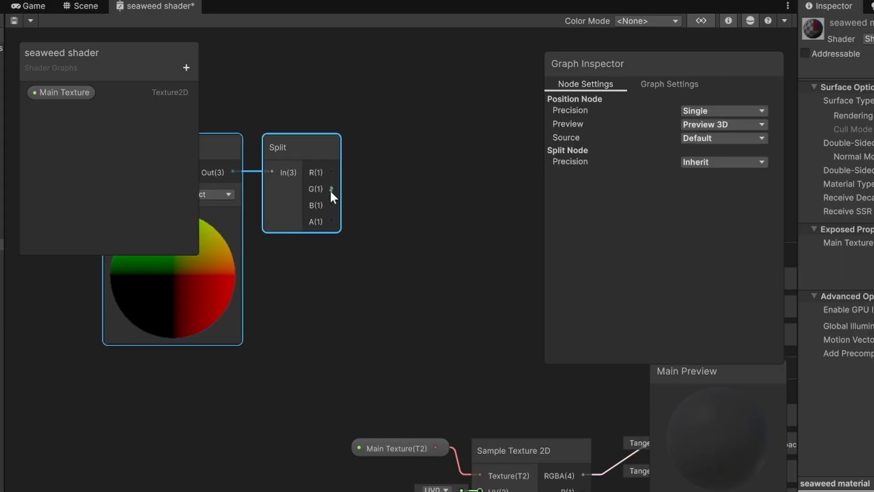
Add a Time node to the shader graph below the Position node.
scroll(236, 253, "down", 5)
left_click(219, 347)
key("space")
type("tim")
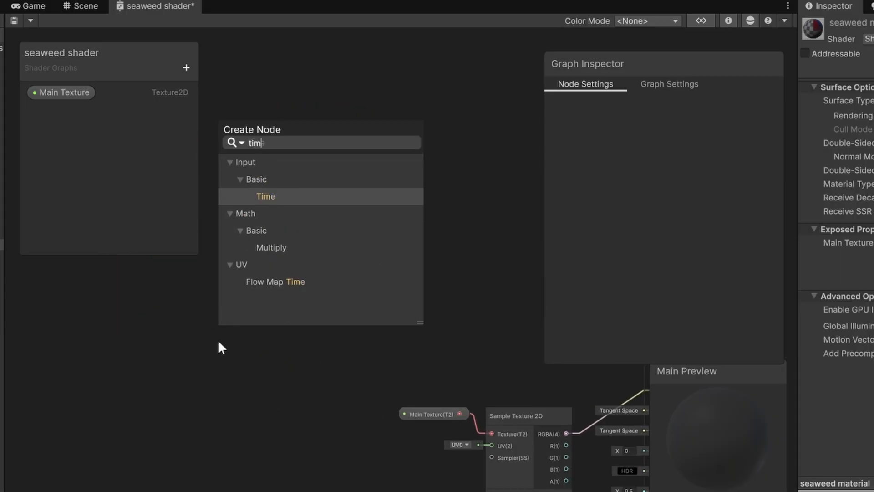
key("Return")
left_click_drag(246, 376, 269, 373)
Create a Float property named Speed and place it in the shader graph.
left_click(186, 68)
left_click(212, 91)
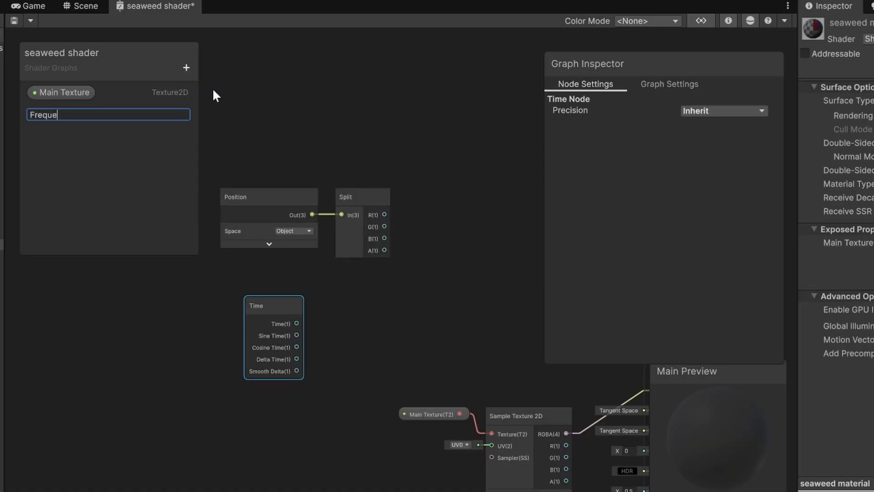
type("Speed")
key("Return")
left_click_drag(48, 112, 247, 417)
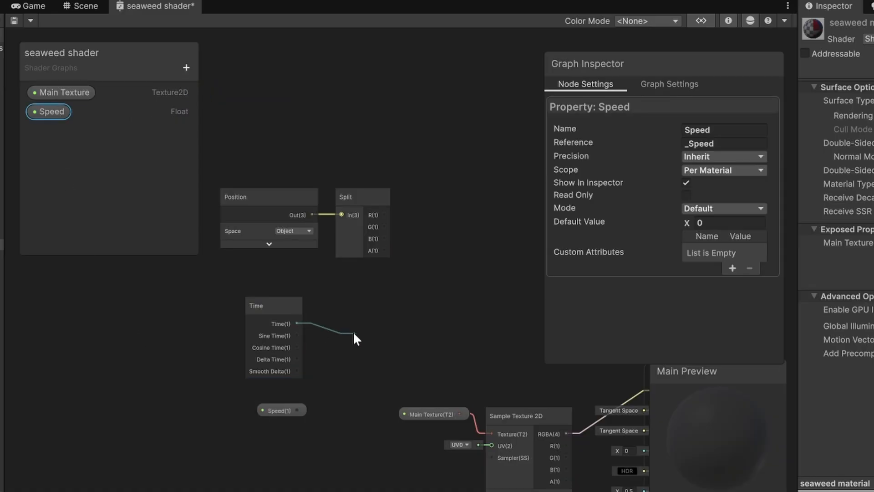
Add a Multiply node combining the Time output with the Speed property and tidy the nodes.
left_click_drag(354, 338, 354, 338)
type("mul")
key("Return")
left_click_drag(297, 410, 354, 361)
left_click(283, 353)
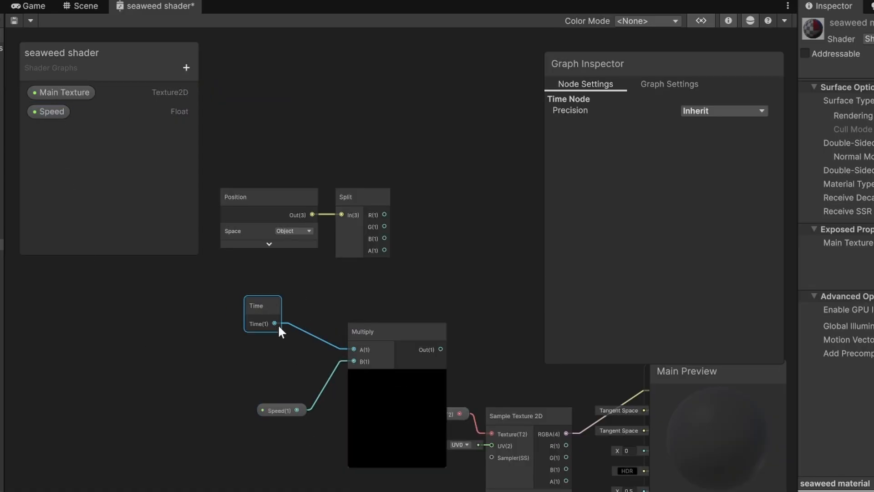
left_click(283, 411)
left_click_drag(393, 337, 347, 312)
left_click(350, 350)
left_click_drag(371, 376, 258, 300)
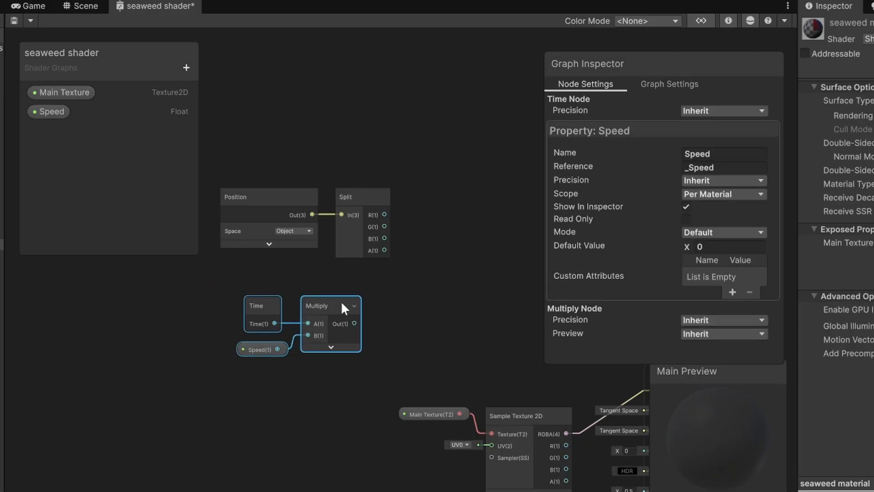
left_click_drag(342, 303, 362, 281)
Add an Add node summing the Split's G output with the Multiply output.
left_click_drag(433, 260, 445, 263)
type("add")
key("Return")
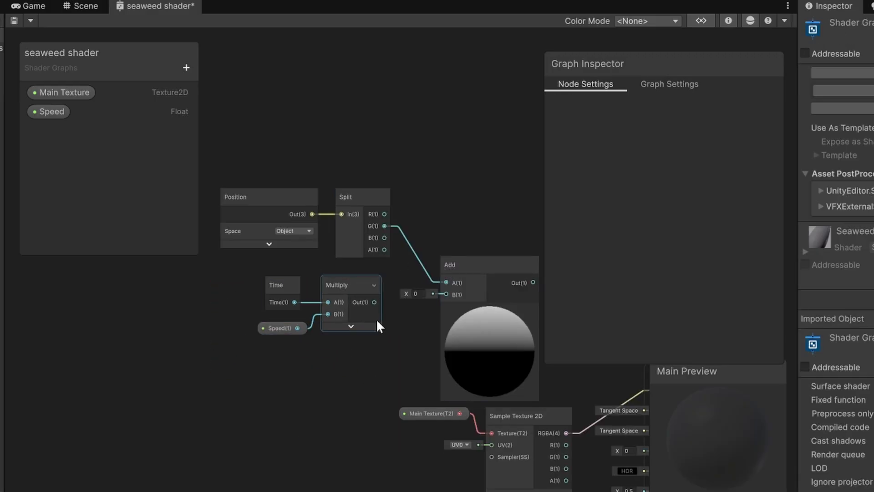
left_click_drag(374, 302, 448, 294)
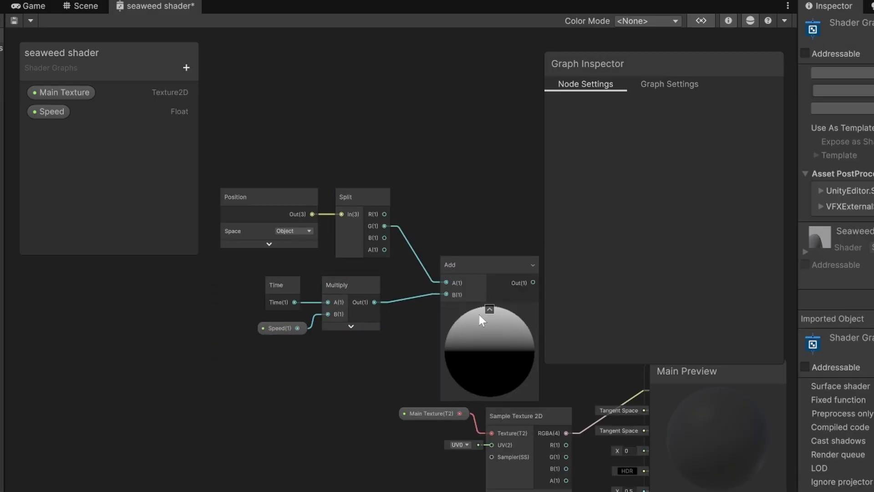
Collapse the Add node's preview and add a Sine node fed by the Add output.
left_click(490, 309)
scroll(288, 245, "down", 5)
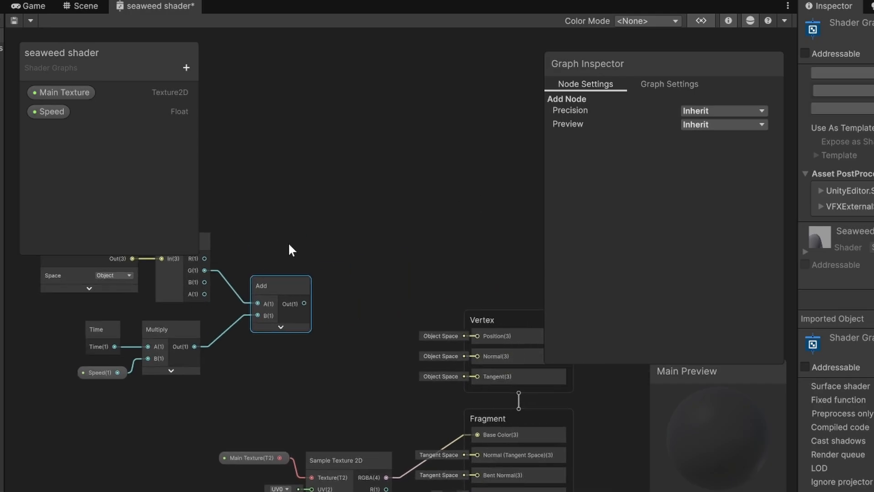
left_click_drag(359, 201, 245, 329)
left_click_drag(355, 277, 308, 273)
scroll(240, 306, "up", 5)
type("sine")
key("Return")
left_click(350, 312)
middle_click_drag(323, 232, 381, 280)
scroll(378, 274, "down", 3)
Add another Position node set to Object space.
key("space")
type("posi")
key("Return")
left_click(430, 289)
left_click(431, 301)
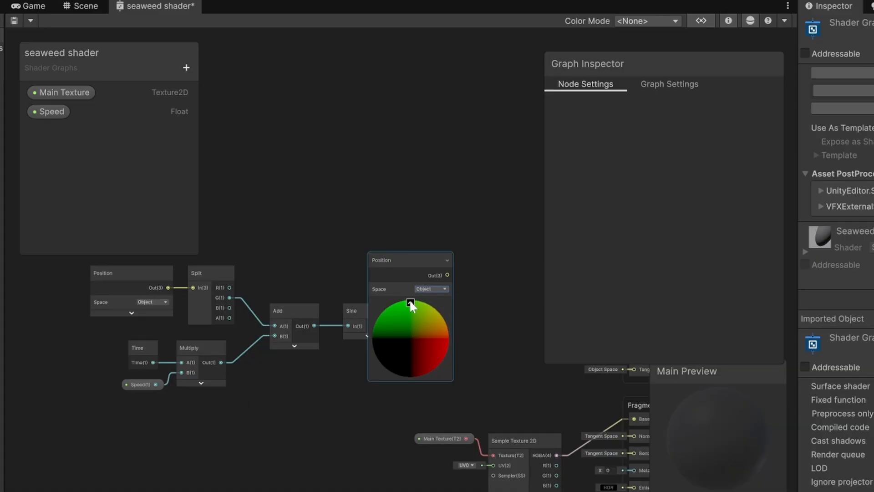
left_click(410, 302)
Add an Add node combining the new Position with the Sine output and feed it into the vertex Position.
left_click_drag(396, 258, 500, 280)
type("add")
key("Return")
left_click_drag(388, 326, 438, 334)
scroll(391, 361, "up", 2)
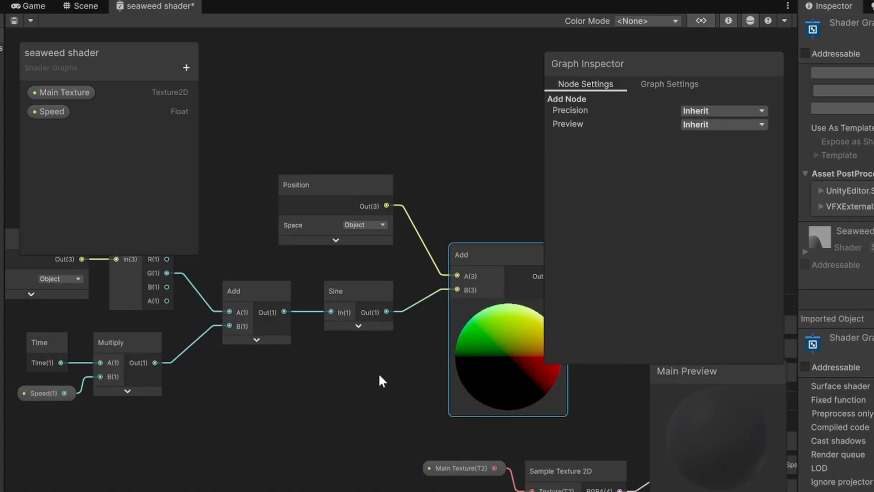
scroll(387, 375, "down", 2)
middle_click_drag(387, 374, 167, 394)
Make Speed a slider with default 1, minimum 0 and maximum 10.
left_click_drag(292, 324, 406, 359)
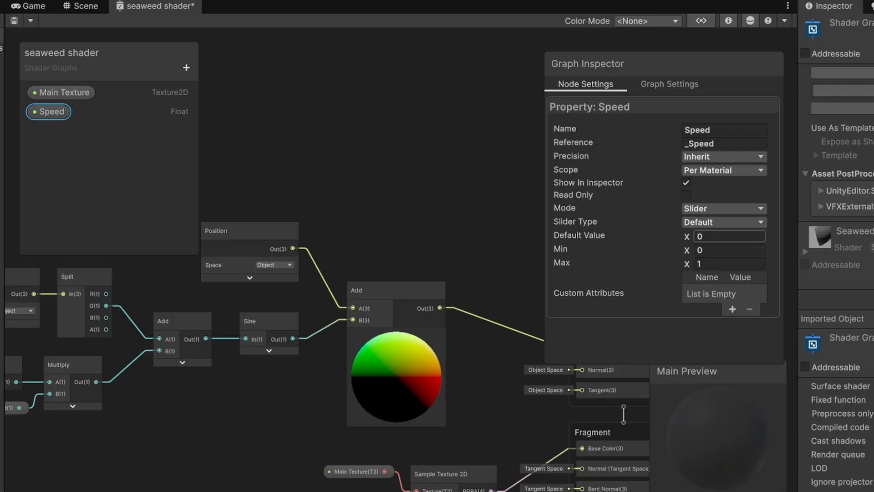
type("1")
key("Tab")
key("Tab")
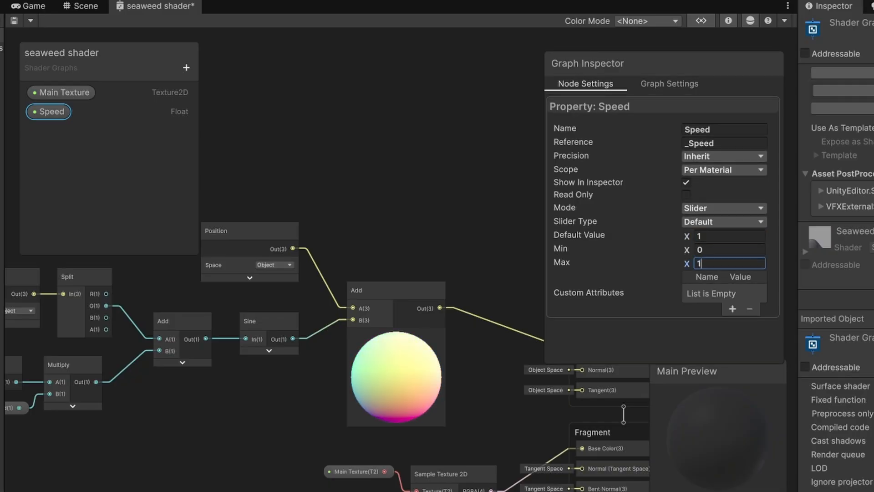
left_click(337, 195)
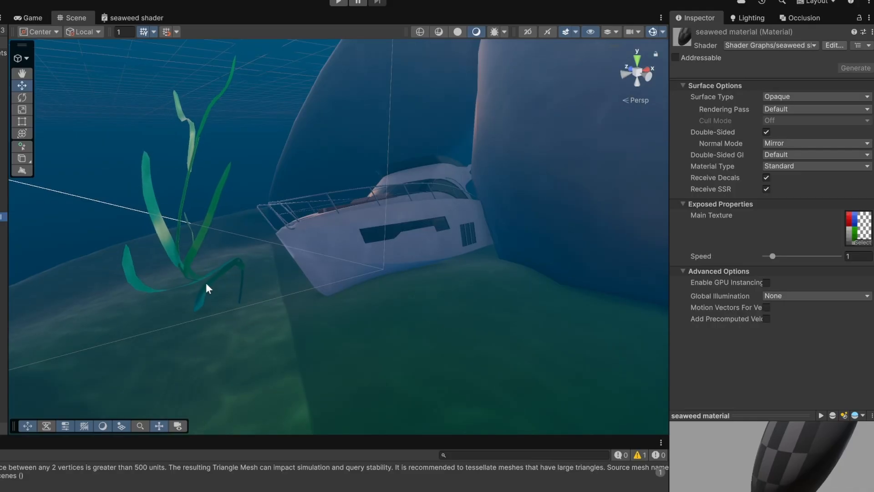
mouse_move(205, 287)
right_mouse_down()
mouse_move(247, 248)
mouse_move(207, 254)
mouse_move(225, 269)
mouse_move(214, 279)
right_mouse_up()
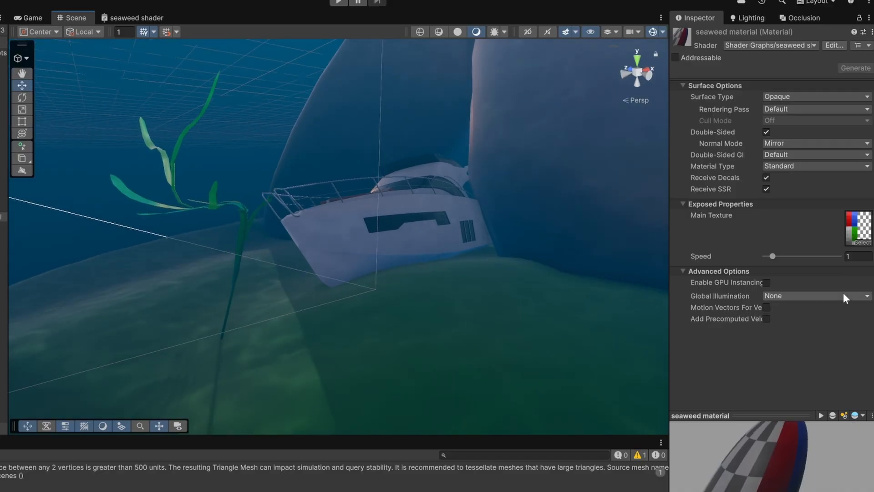
Set the seaweed material's Speed to 2.
left_click_drag(773, 257, 795, 258)
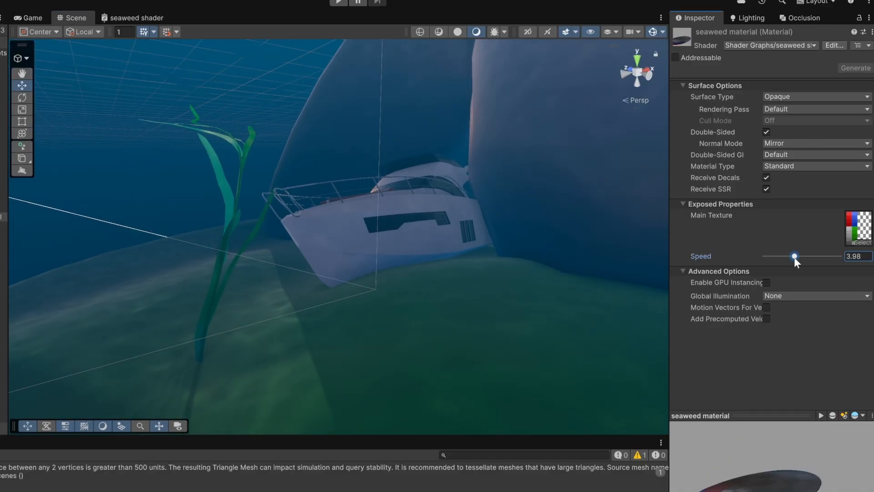
left_click(859, 256)
type("2")
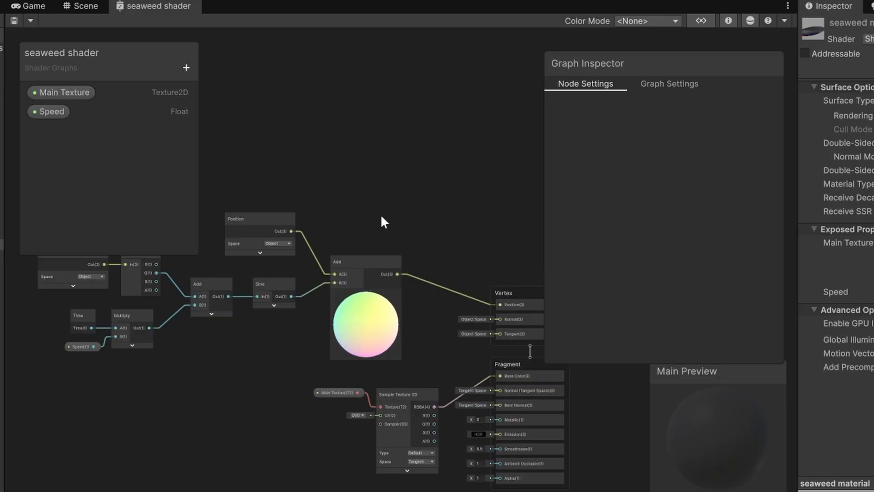
Rearrange the nodes and delete the connection between the Sine output and the final Add node.
middle_click_drag(381, 216, 479, 163)
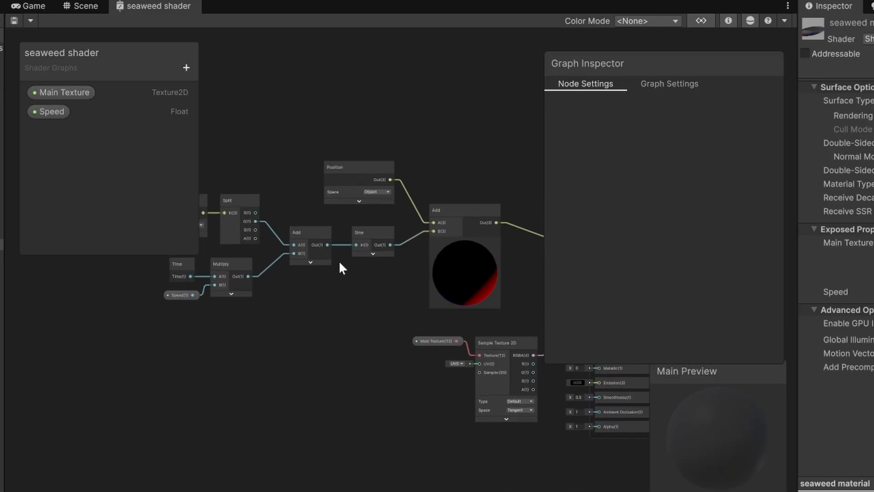
scroll(382, 260, "up", 1)
middle_click_drag(382, 260, 441, 347)
left_click_drag(442, 364, 121, 279)
left_click(206, 386, "ctrl")
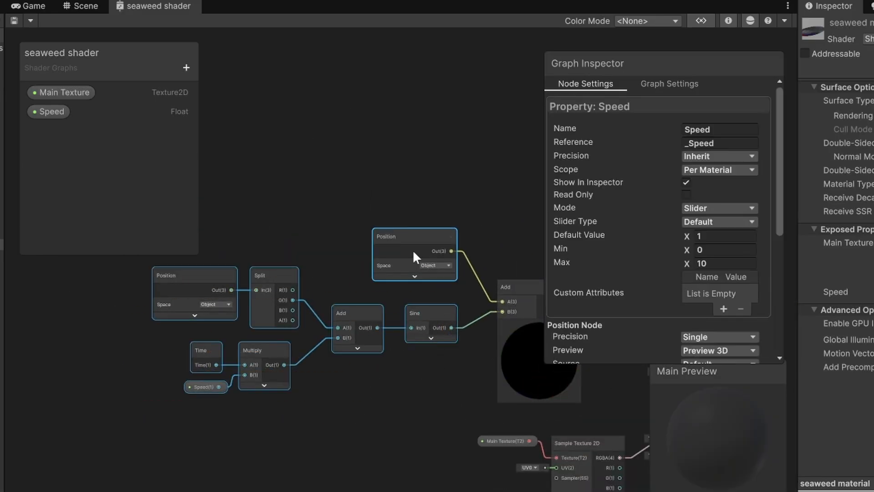
left_click(412, 250, "ctrl")
left_click_drag(416, 310, 296, 301)
left_click(360, 318)
key("Delete")
Add a UV node and a Split node connected to its output.
key("space")
type("uv")
key("Return")
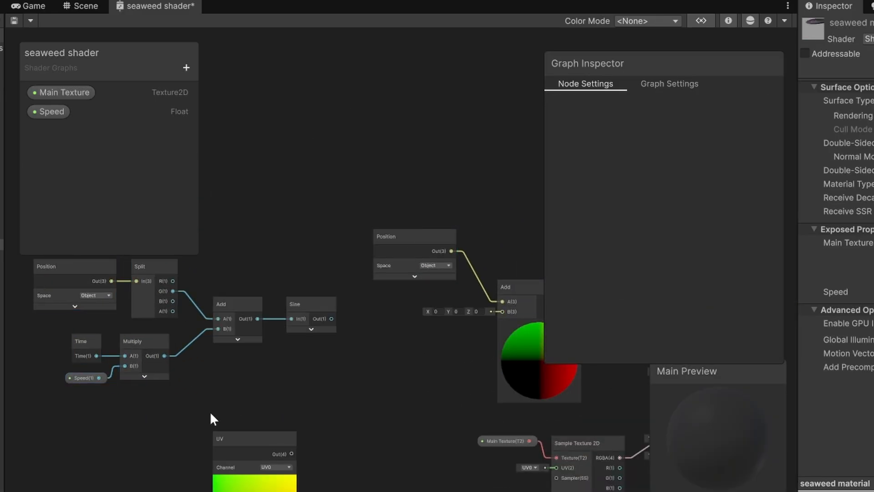
left_click_drag(229, 439, 222, 378)
left_click(248, 419)
key("space")
type("split")
key("Return")
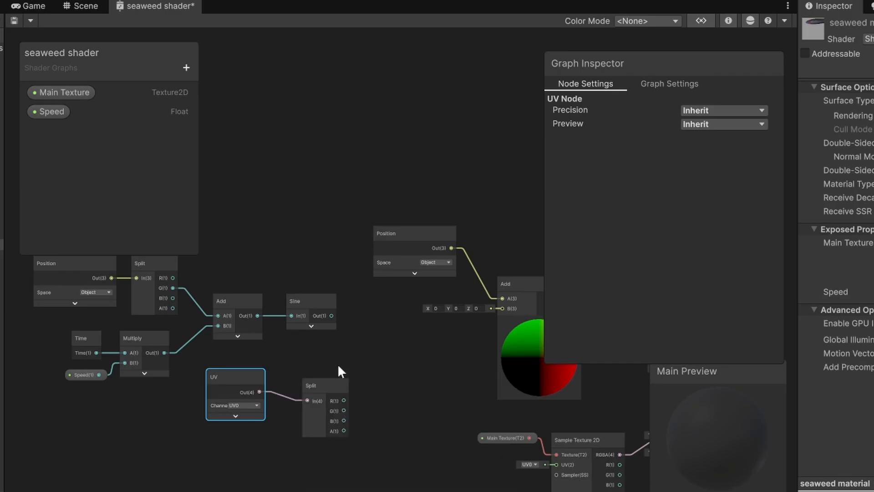
Add a Multiply node multiplying the Sine output by the UV Split's G channel and feeding the final Add.
key("space")
type("mu")
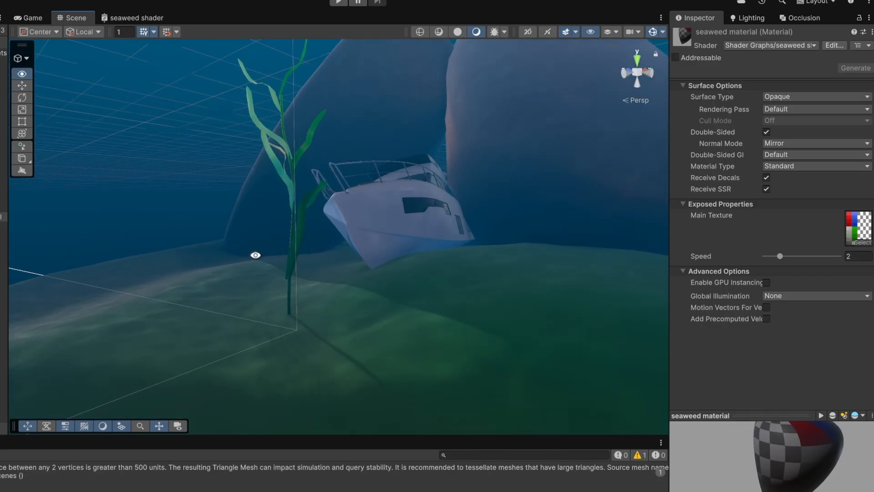
left_click_drag(255, 255, 222, 277, "alt")
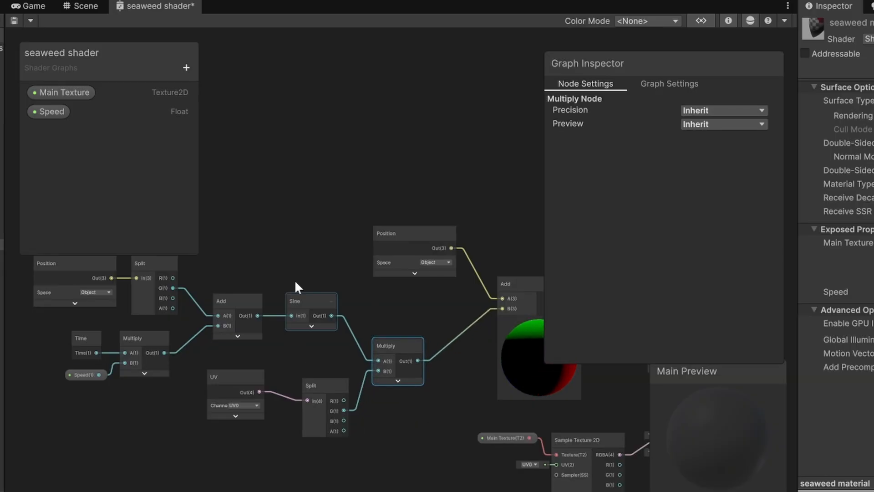
middle_click_drag(296, 282, 385, 279)
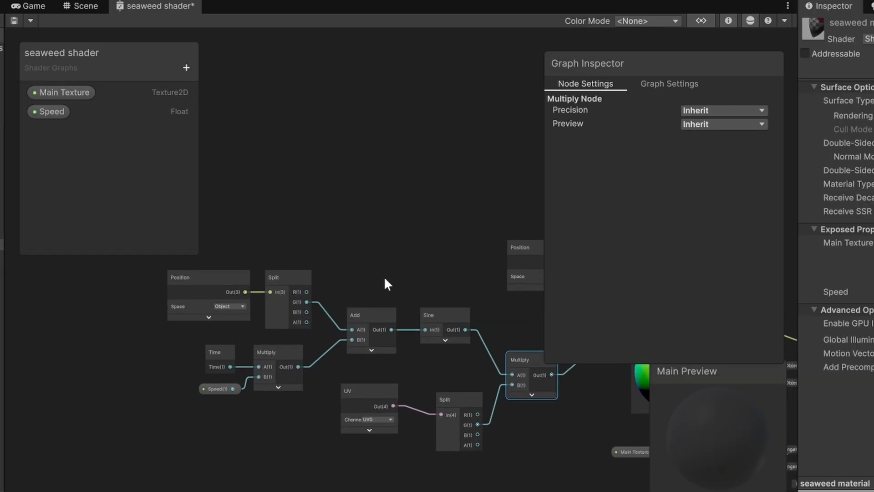
Create a Float property named Frequency.
left_click_drag(325, 332, 150, 268)
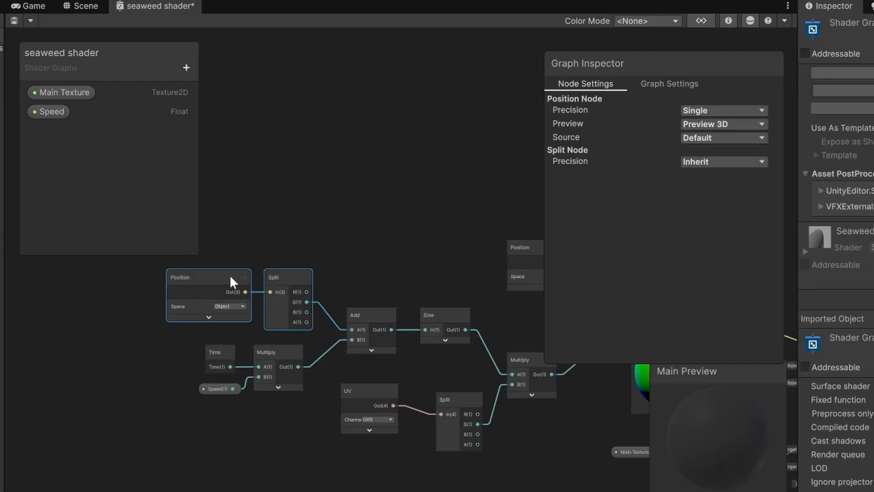
left_click(191, 64)
left_click(219, 82)
type("Frequency")
key("Return")
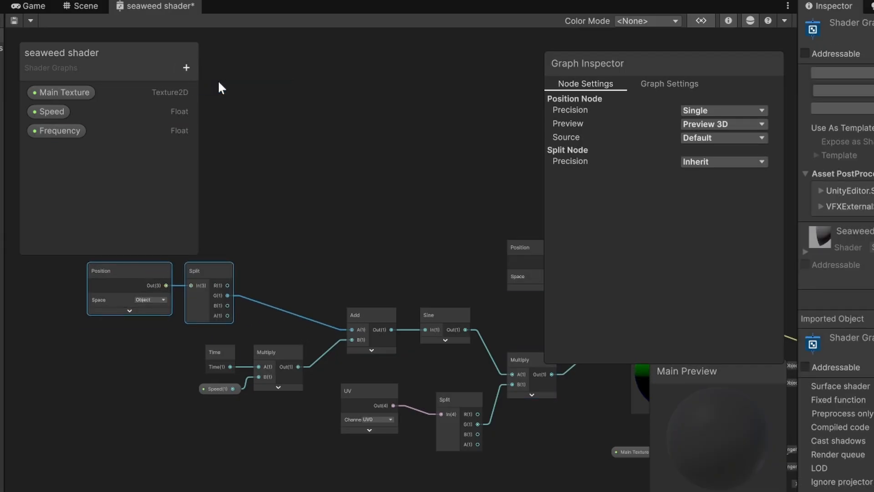
Make Frequency a slider with default 1, minimum 0 and maximum 5.
left_click(709, 235)
left_click(729, 263)
type("5")
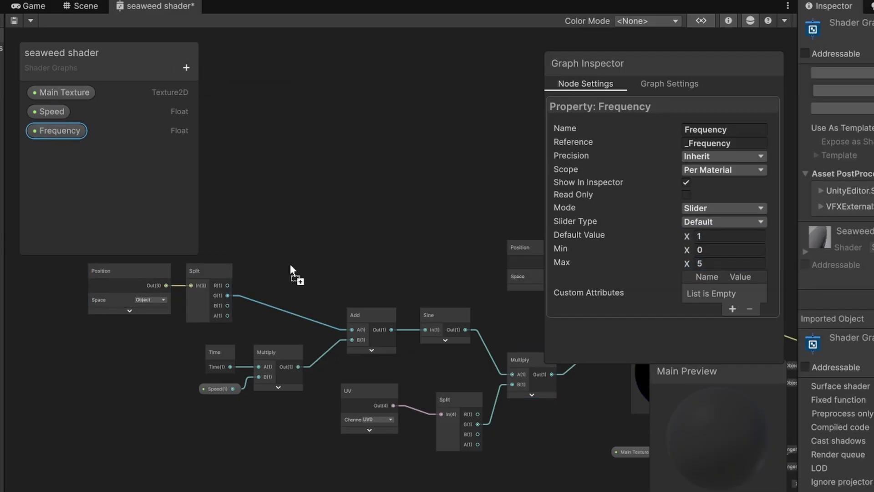
Multiply the Split's G output by the Frequency property before the first Add node.
left_click_drag(291, 266, 254, 237)
left_click_drag(297, 243, 316, 265)
type("mul")
key("Down")
key("Return")
left_click_drag(228, 296, 352, 330)
left_click_drag(272, 220, 339, 279)
left_click_drag(342, 267, 299, 271)
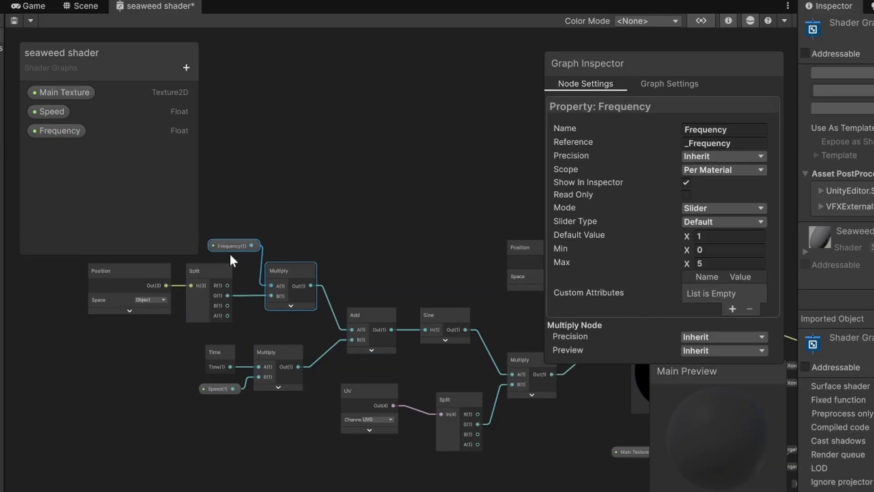
left_click(230, 254)
left_click_drag(230, 248, 206, 247)
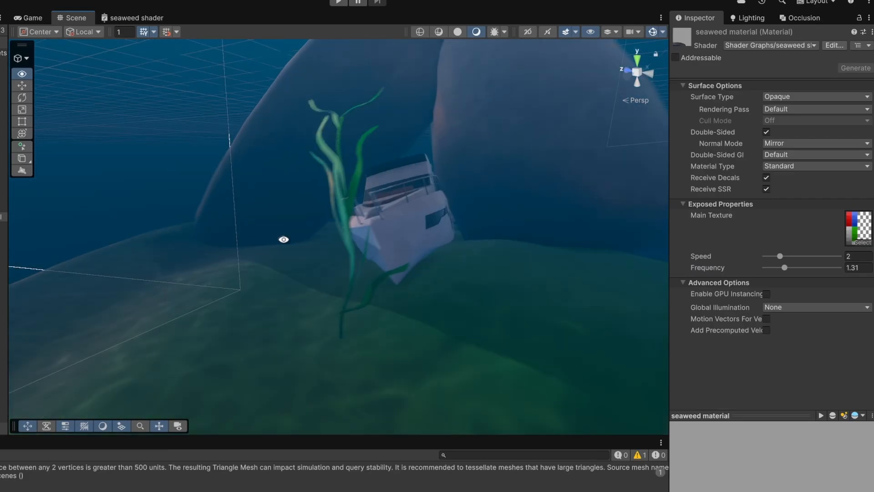
Set the material's Frequency slider to about 1.4.
right_click_drag(283, 239, 240, 249)
left_click_drag(784, 267, 764, 269)
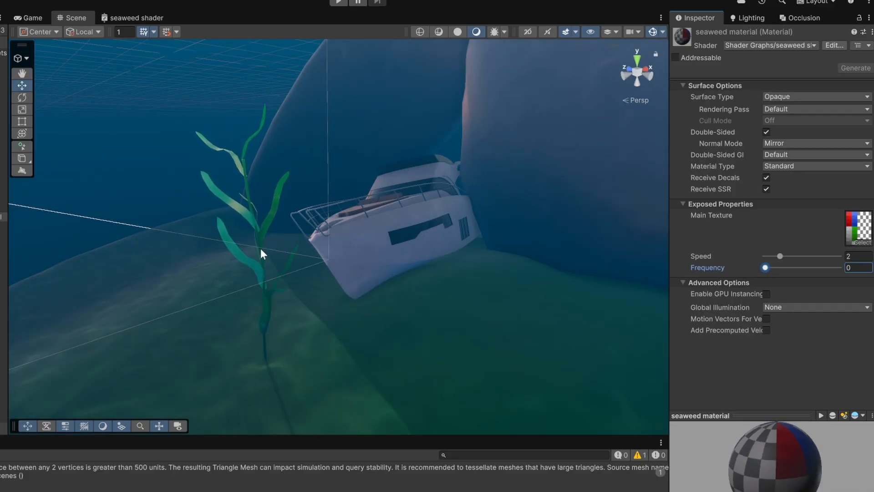
right_click_drag(260, 250, 222, 239)
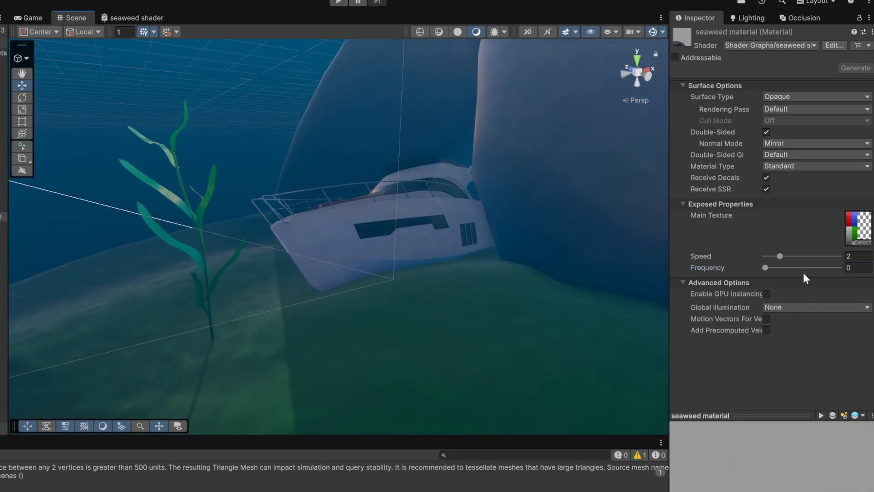
left_click_drag(766, 267, 788, 270)
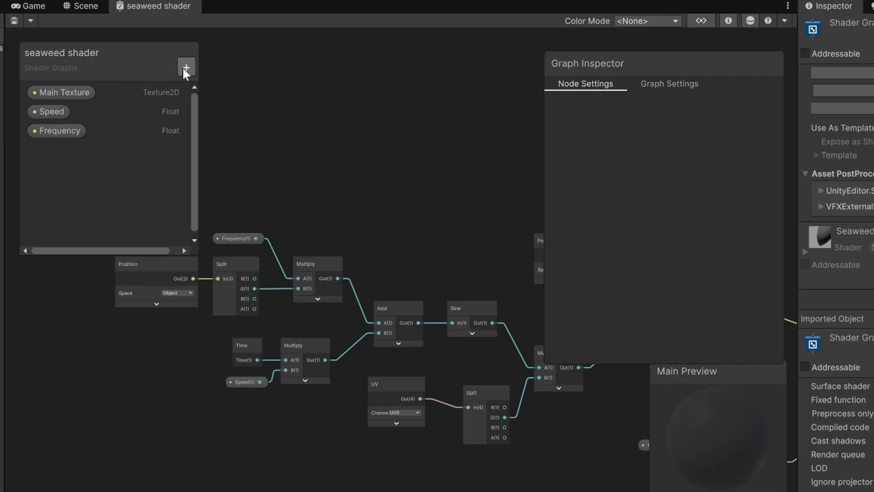
Create a Float property named Amplitude.
left_click(186, 67)
left_click(220, 91)
type("Amplitude")
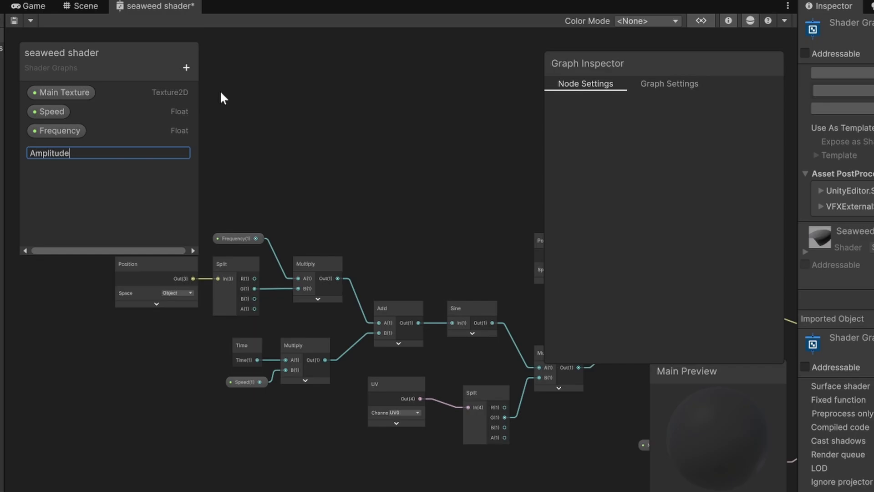
key("Return")
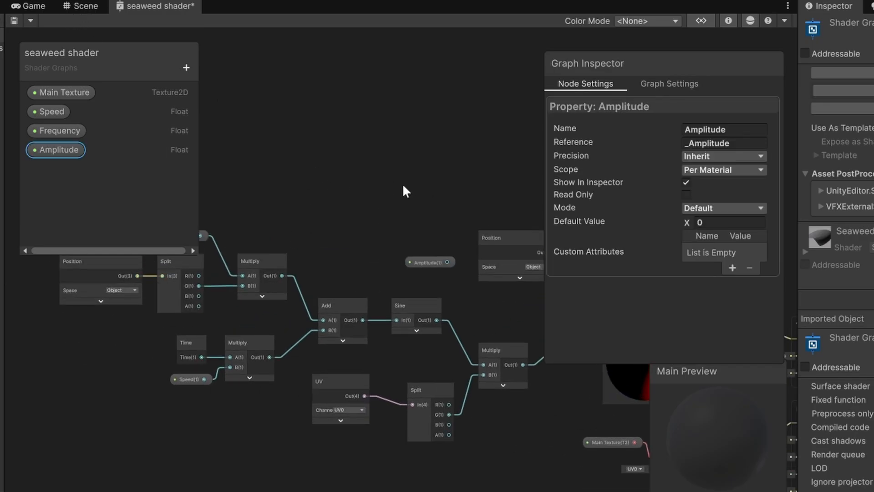
Place Amplitude in the graph and multiply the Sine output by it with a new Multiply node.
scroll(428, 183, "down", 5)
left_click_drag(429, 179, 400, 257)
left_click(304, 286)
scroll(469, 268, "up", 3)
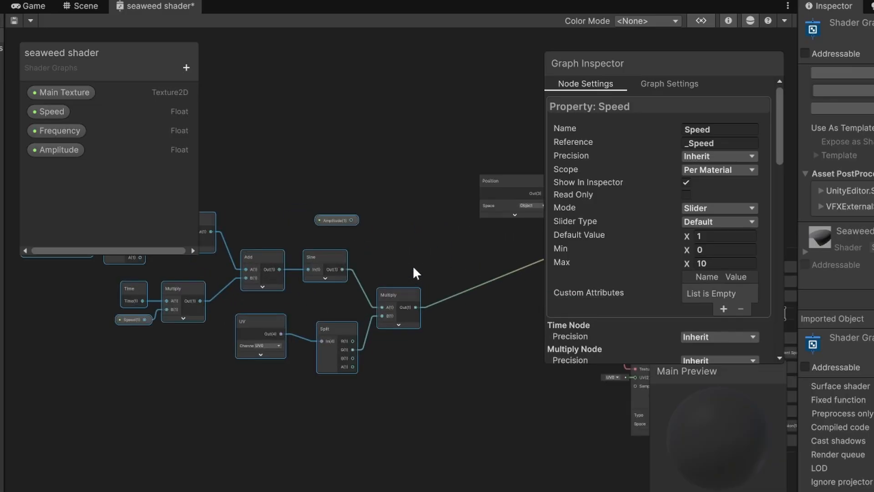
left_click(376, 298)
left_click_drag(230, 324, 455, 300)
left_click_drag(329, 220, 317, 234)
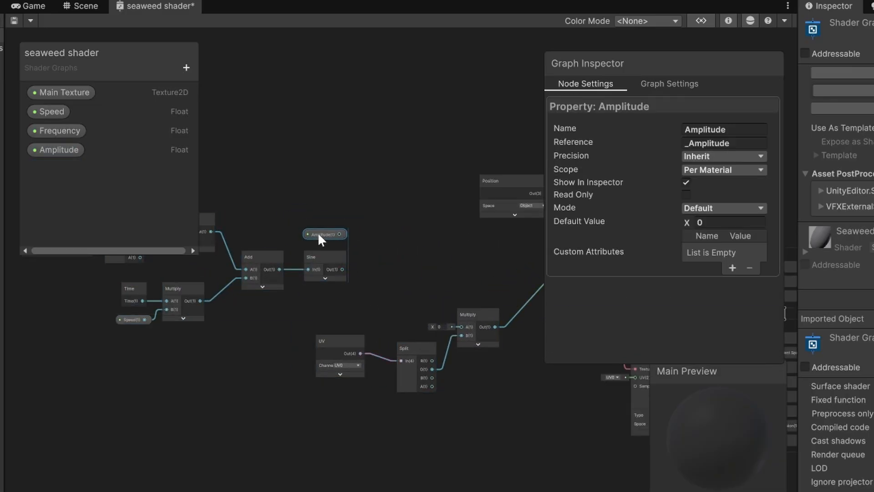
scroll(378, 258, "up", 3)
key("space")
type("mu")
key("Down")
key("Return")
left_click_drag(314, 278, 379, 294)
left_click(411, 311)
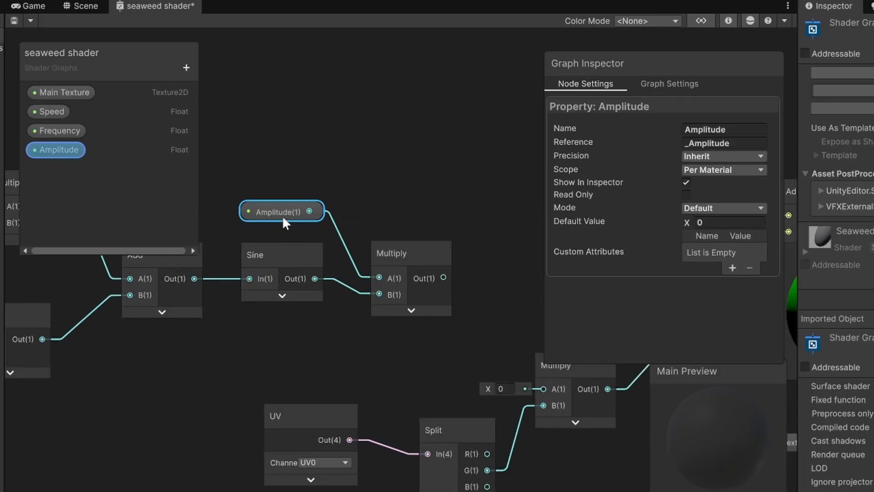
Make Amplitude a slider and lower its value on the seaweed material.
left_click(709, 235)
left_click_drag(424, 277, 414, 259)
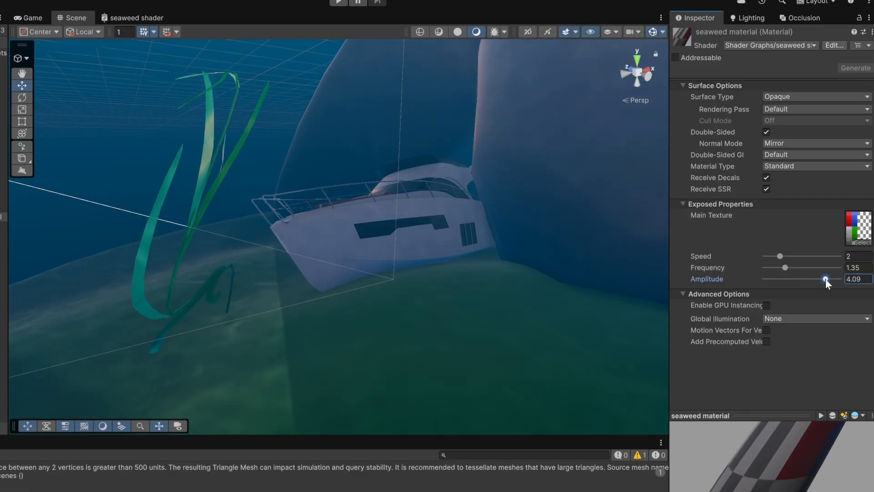
left_click_drag(826, 279, 772, 278)
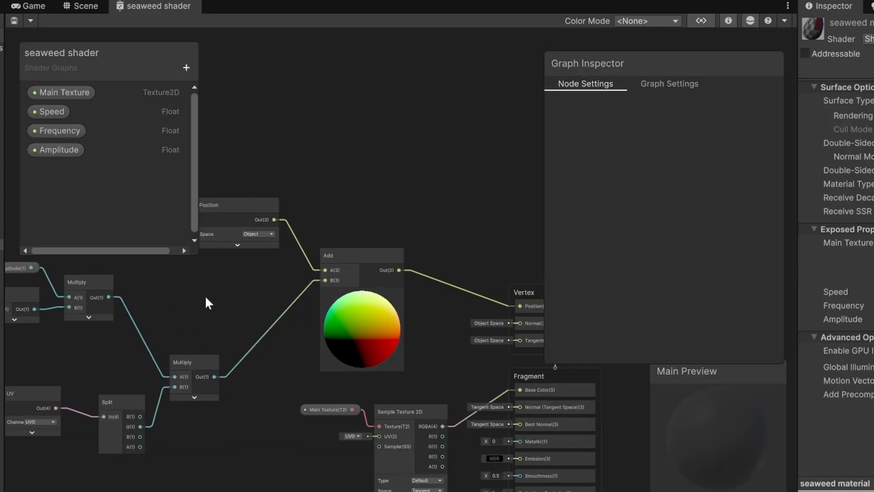
scroll(327, 204, "down", 4)
left_click_drag(456, 196, 170, 357)
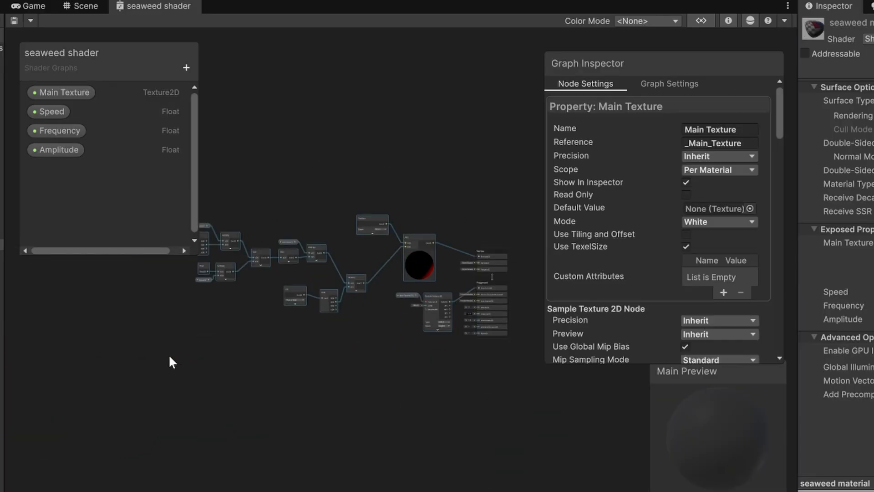
Create a Float property named Width and make it a slider with a maximum of 5.
left_click_drag(419, 271, 357, 276)
left_click_drag(409, 385, 412, 304)
scroll(410, 230, "up", 3)
scroll(379, 223, "up", 2)
left_click(401, 257)
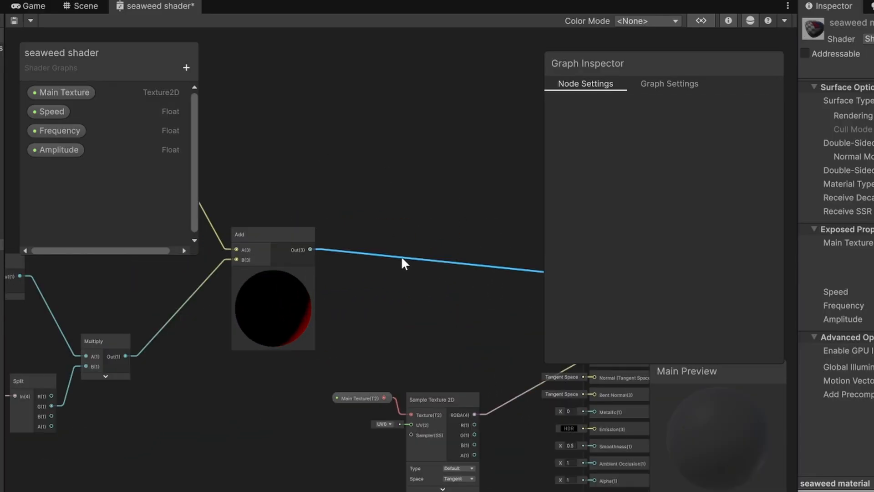
left_click(186, 67)
left_click(205, 94)
type("Width")
key("Return")
left_click(48, 169)
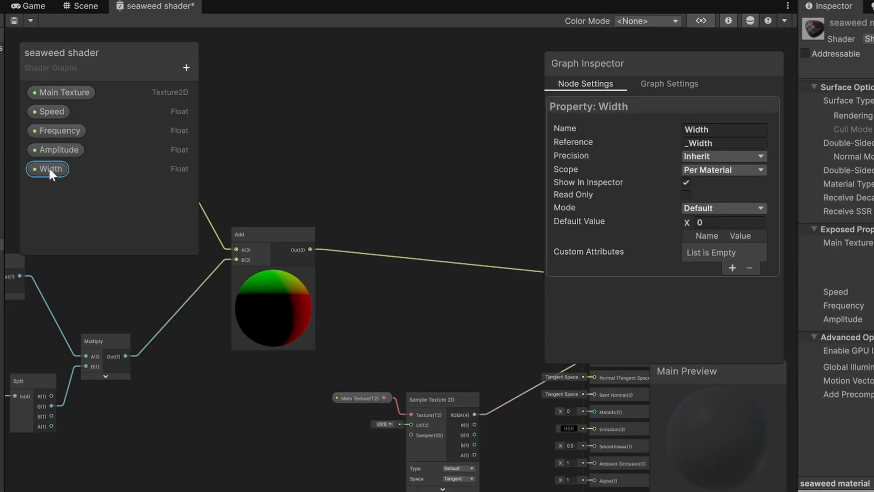
left_click(724, 207)
left_click(702, 234)
left_click(729, 262)
type("5")
Create a Float property named Length as a slider with default value 1 and maximum 5.
left_click(187, 67)
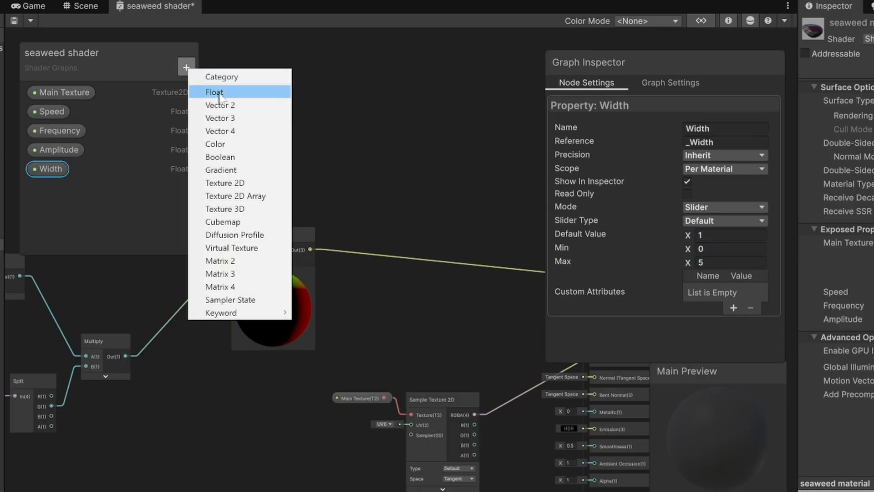
left_click(215, 93)
type("Length")
key("Return")
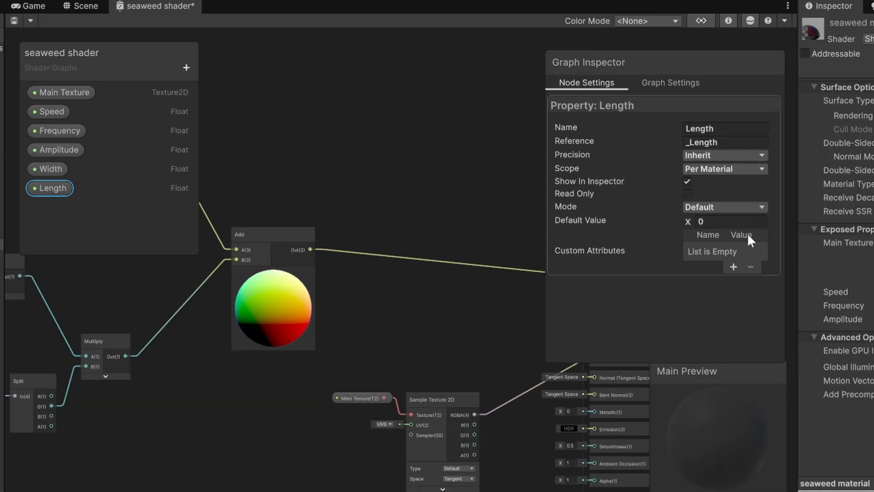
left_click(724, 208)
left_click(702, 235)
left_click(717, 236)
type("1")
left_click(718, 263)
type("5")
left_click(81, 193)
left_click(51, 188)
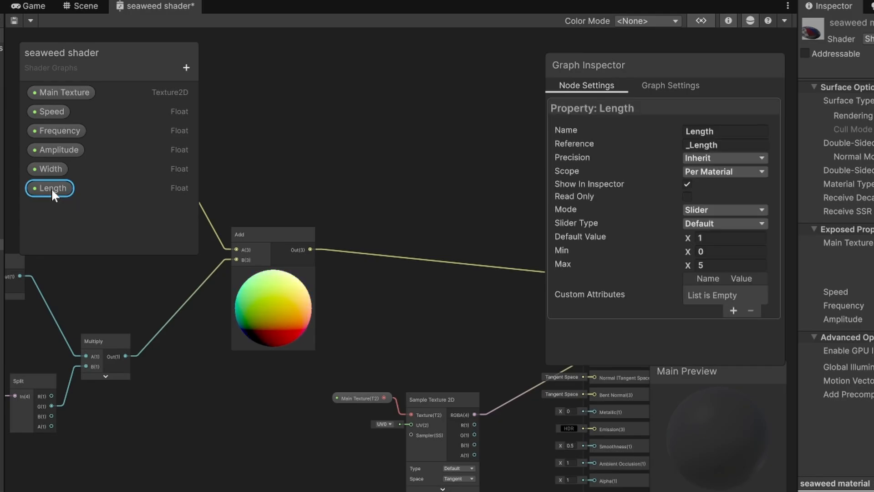
Add a Split node fed by the Add node's output.
type("sp")
left_click_drag(310, 249, 347, 210)
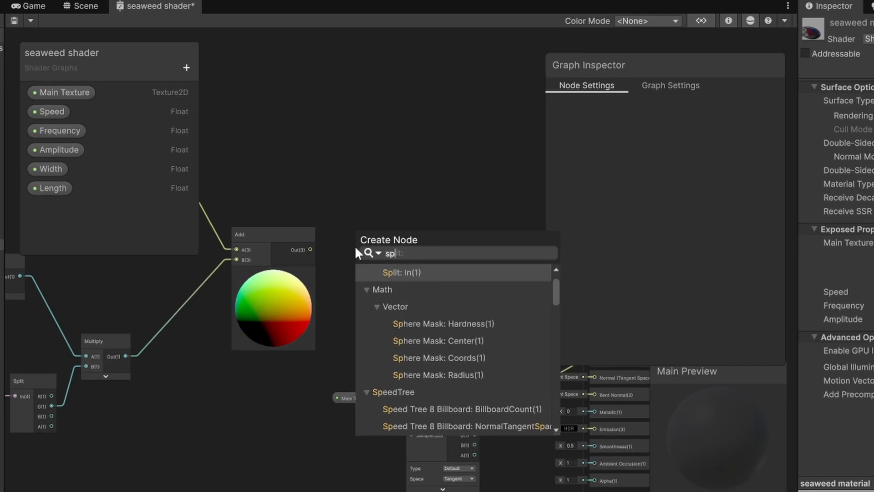
type("lit")
key("Return")
scroll(382, 265, "up", 4)
scroll(455, 253, "down", 5)
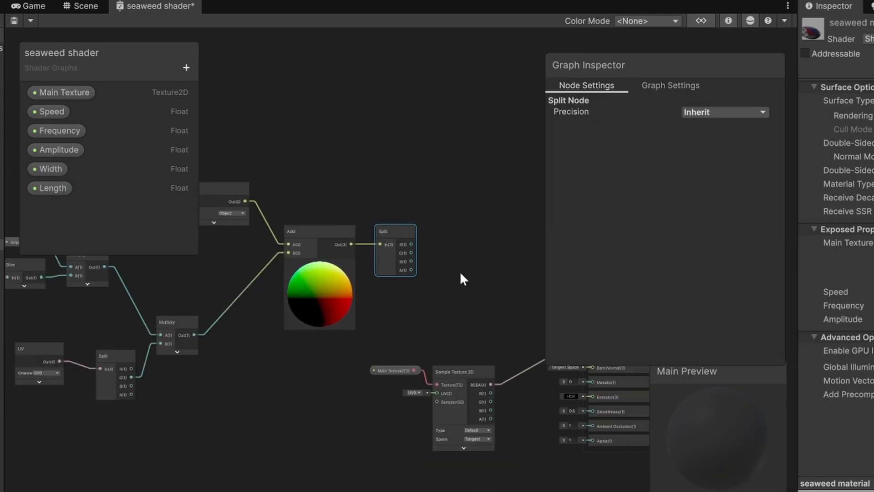
Add a Combine node connected to the Split node's R output.
middle_click_drag(460, 272, 379, 289)
left_click_drag(331, 260, 403, 257)
type("comb")
key("Return")
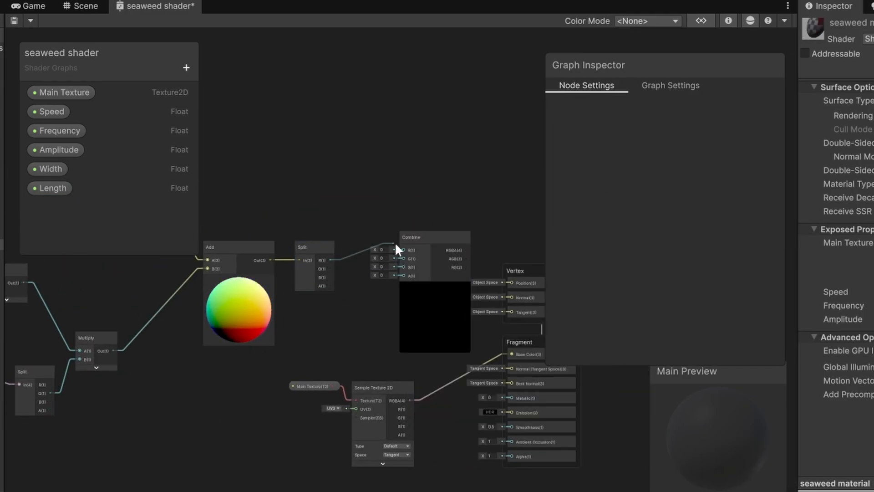
scroll(395, 242, "up", 3)
scroll(445, 266, "down", 4)
scroll(385, 257, "up", 4)
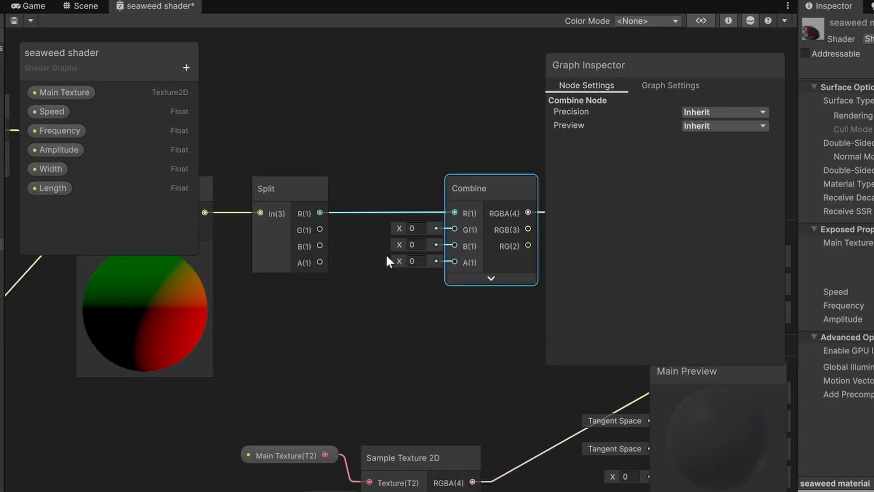
Multiply the Split's G output by Length with a new Multiply node and feed it into the Combine's G input.
left_click_drag(320, 229, 366, 139)
type("m")
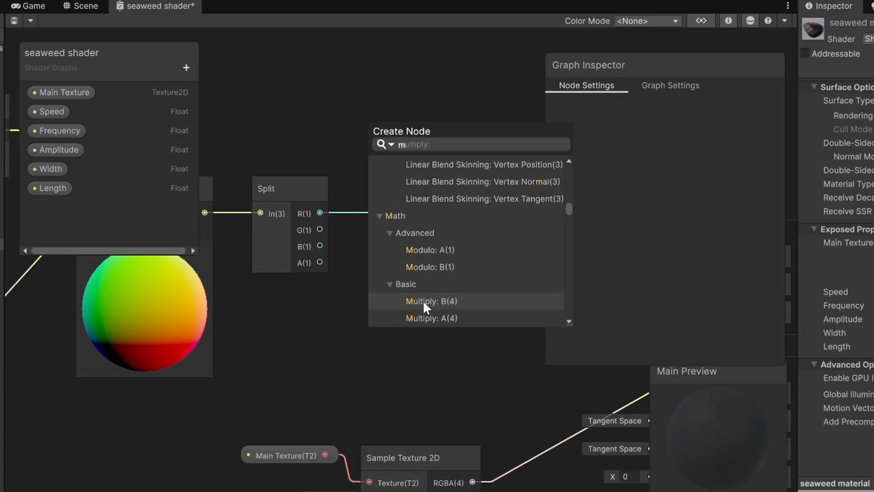
double_click(424, 302)
left_click_drag(53, 188, 319, 139)
left_click_drag(445, 120, 401, 110)
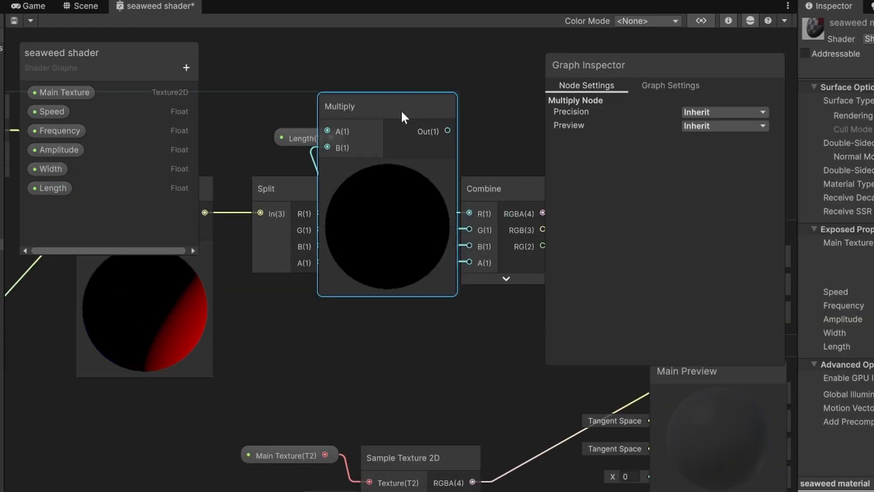
left_click(379, 168)
Place Width in the graph and connect it to a new Multiply node.
left_click(275, 145)
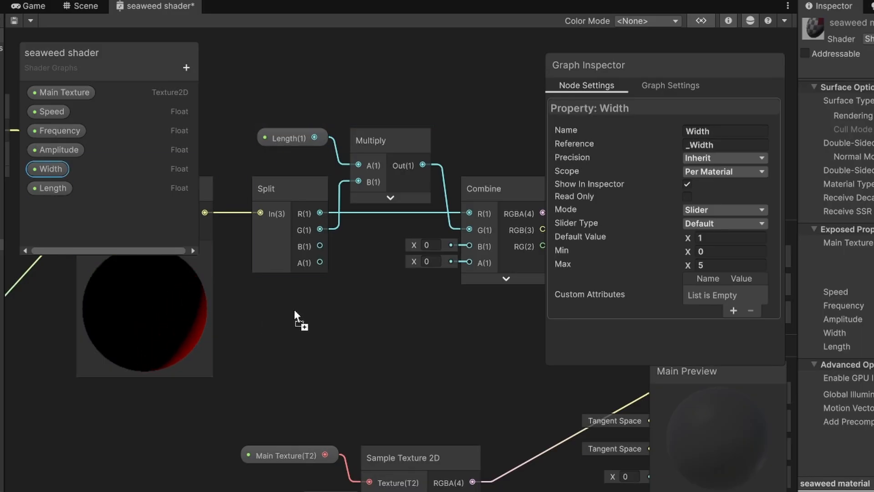
left_click_drag(371, 306, 371, 299)
type("mu")
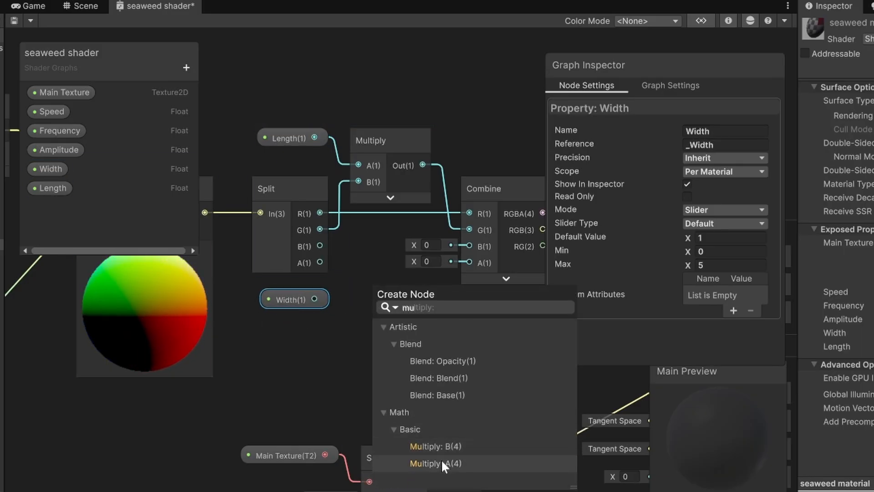
double_click(441, 459)
left_click_drag(314, 300, 373, 334)
left_click(433, 355)
Set the material's Width slider to about 3.3 and Length to about 2.1.
left_click_drag(400, 287, 391, 271)
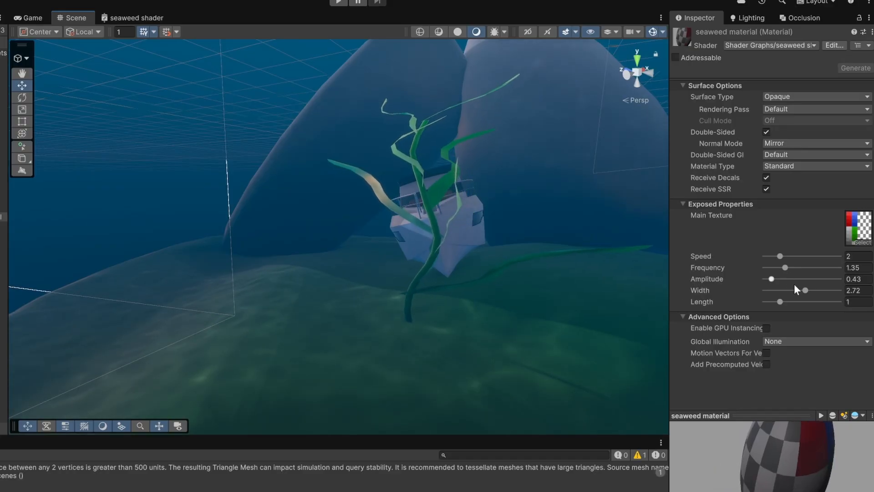
mouse_move(800, 288)
left_mouse_down()
mouse_move(830, 292)
mouse_move(797, 301)
left_mouse_up()
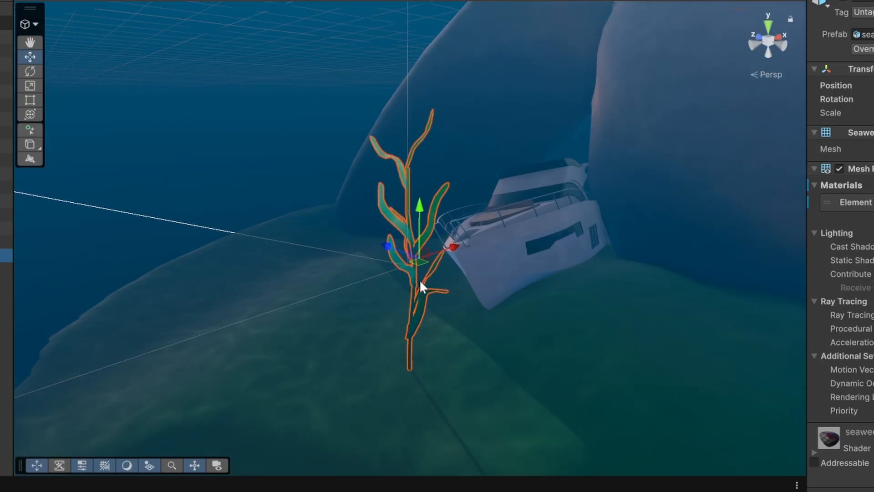
Duplicate the seaweed twice and move the copies beside the original plant.
key("ctrl+d")
left_click_drag(346, 271, 264, 267)
key("ctrl+d")
left_click_drag(378, 324, 412, 267, "alt")
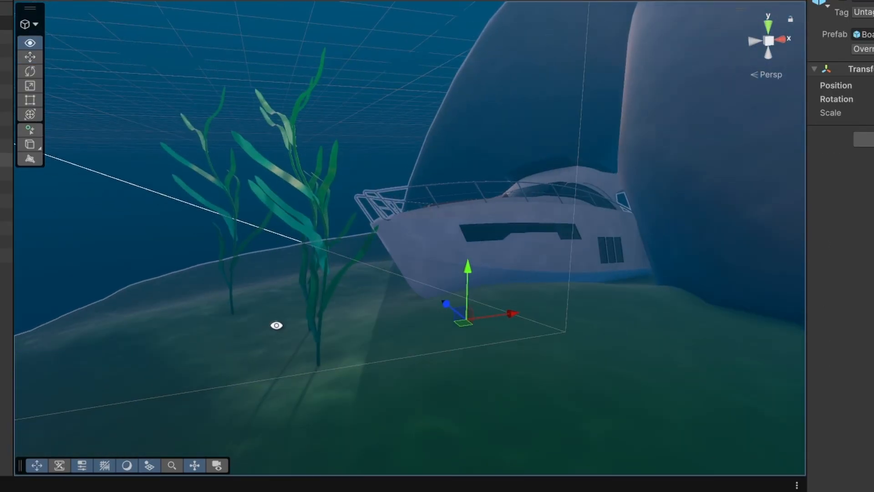
left_click_drag(273, 326, 365, 332, "alt")
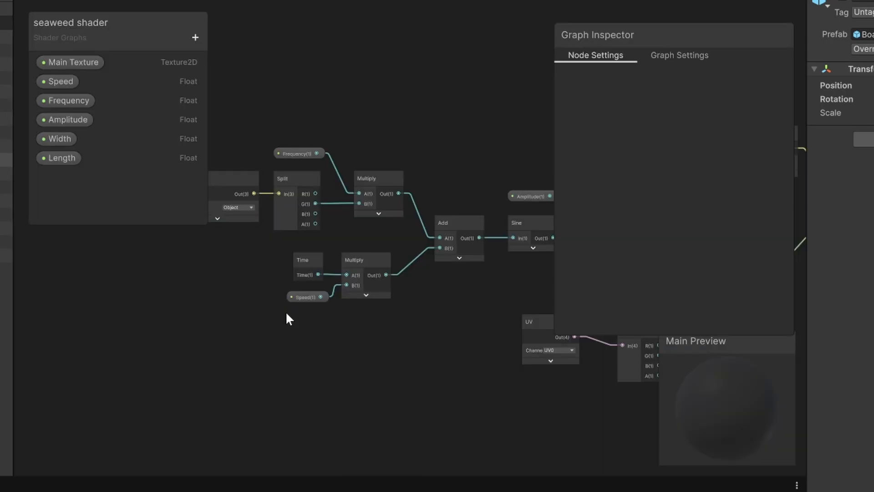
Paste a copy of the sine input chain and sum both chains with a new Add node feeding the Sine.
scroll(359, 322, "down", 2)
left_click_drag(240, 160, 439, 321)
left_click_drag(430, 254, 364, 256)
key("ctrl+v")
left_click(200, 383)
scroll(388, 397, "up", 3)
left_click_drag(364, 381, 442, 294)
type("add")
key("Down")
key("Return")
left_click_drag(376, 186, 436, 289)
left_click_drag(455, 272, 527, 186)
left_click(469, 301)
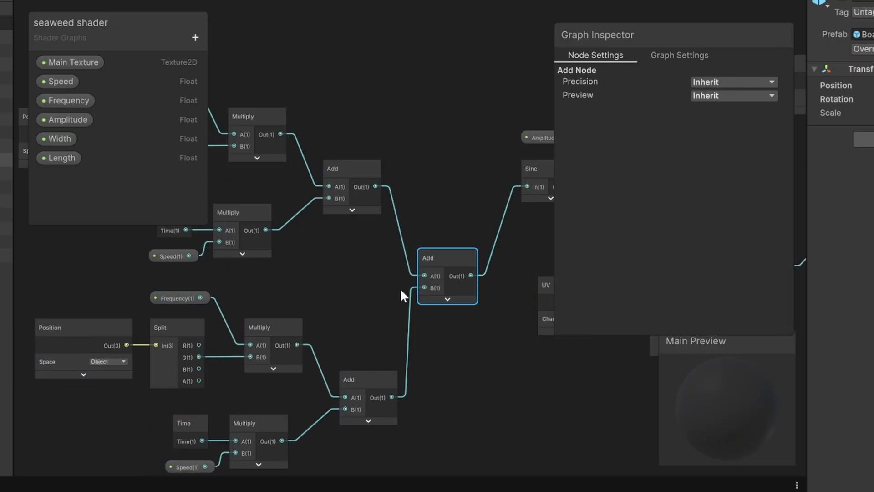
Switch the copied chain's Position node to World space and use its Split B channel.
middle_click_drag(291, 315, 489, 239)
left_click(317, 287)
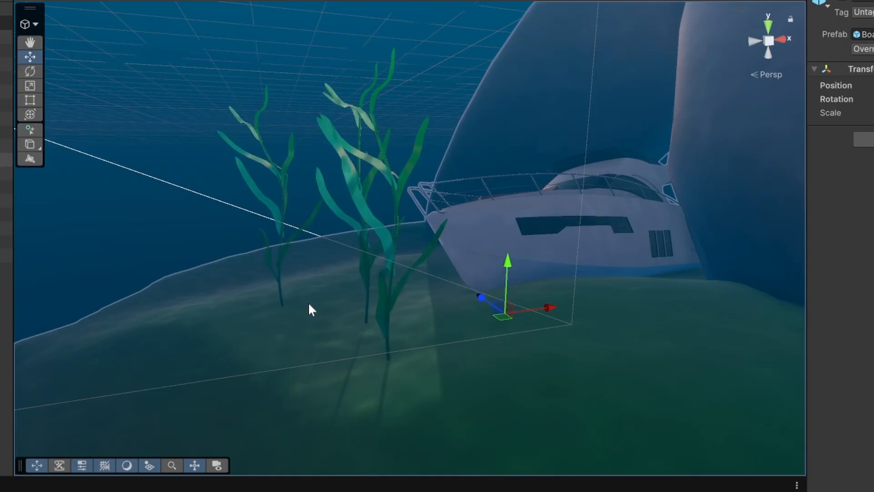
left_click_drag(307, 302, 176, 299, "alt")
Create a Visual Effect Graph asset named seaweed VFX in the Assets folder.
right_click(207, 273)
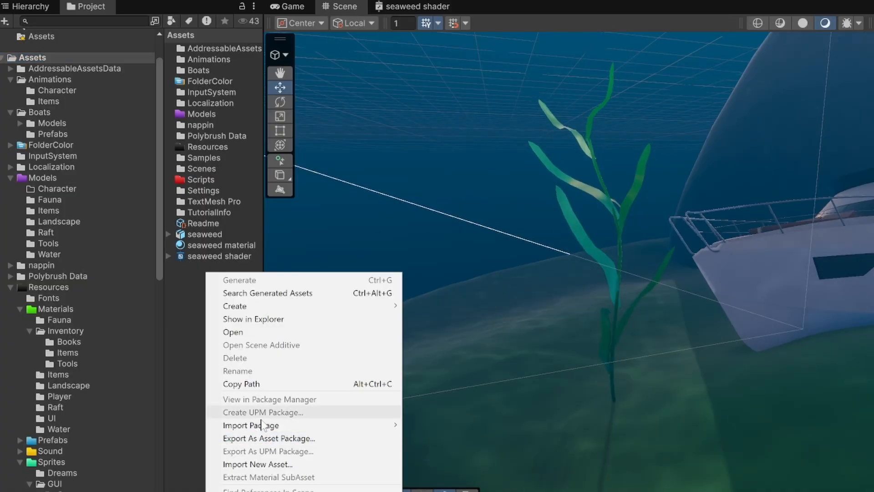
mouse_move(273, 306)
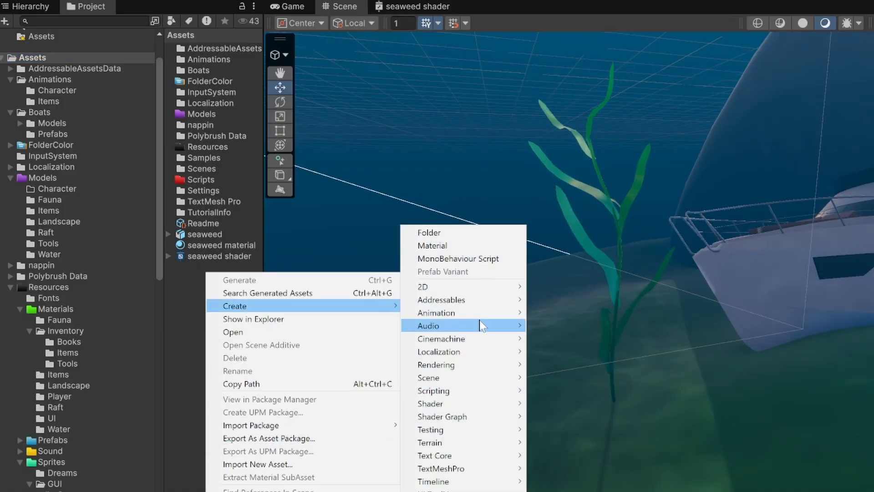
mouse_move(468, 353)
left_click(631, 354)
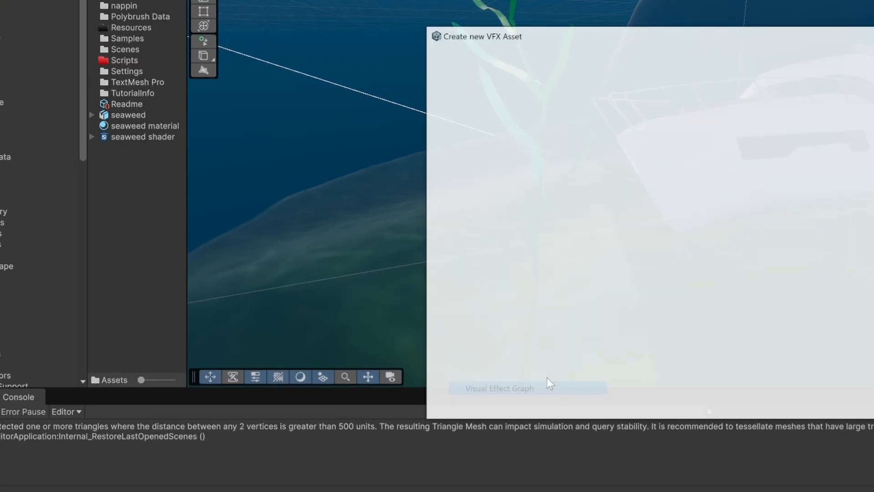
left_click(821, 461)
type("seaweed VFX")
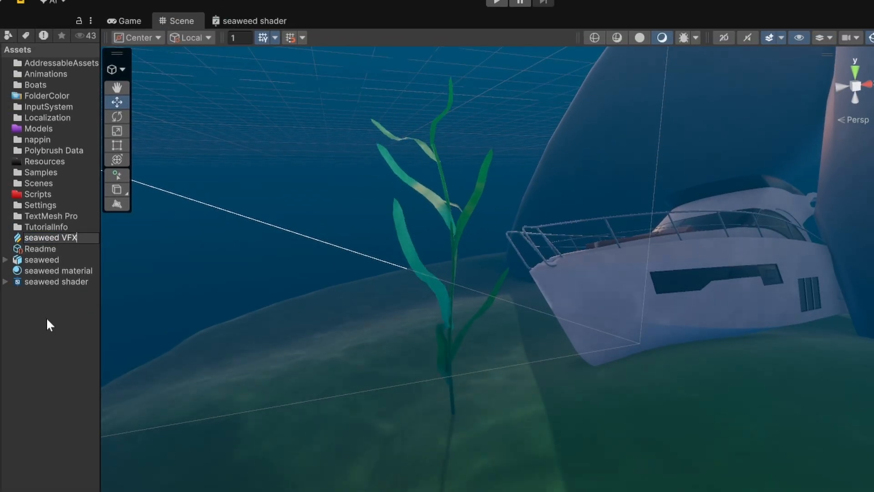
key("Return")
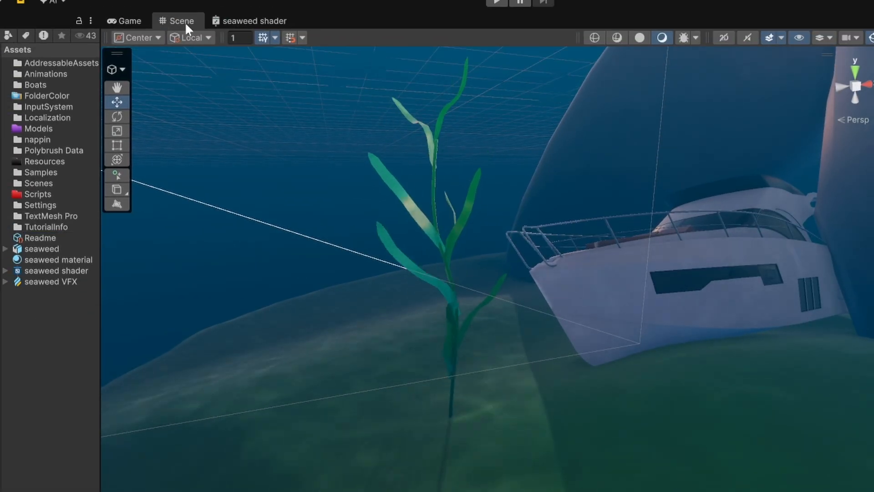
Place the seaweed VFX asset in the scene at the base of the seaweed.
left_click(249, 21)
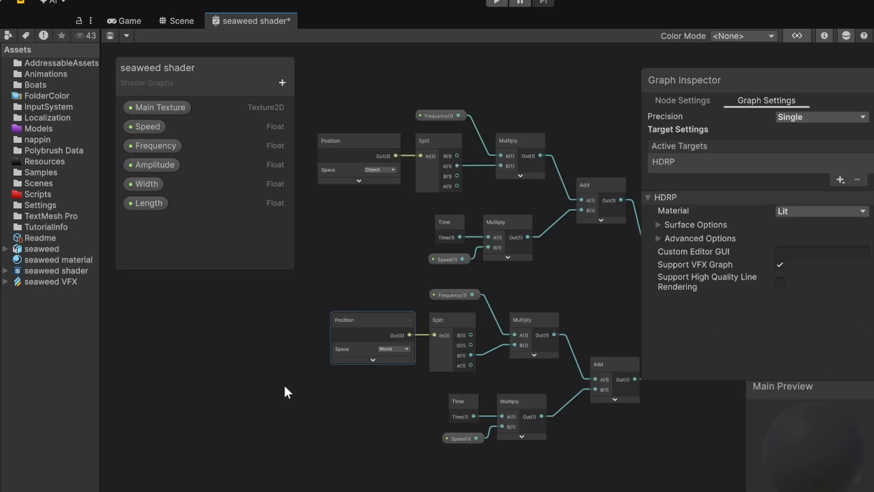
left_click(181, 20)
left_click_drag(50, 281, 451, 392)
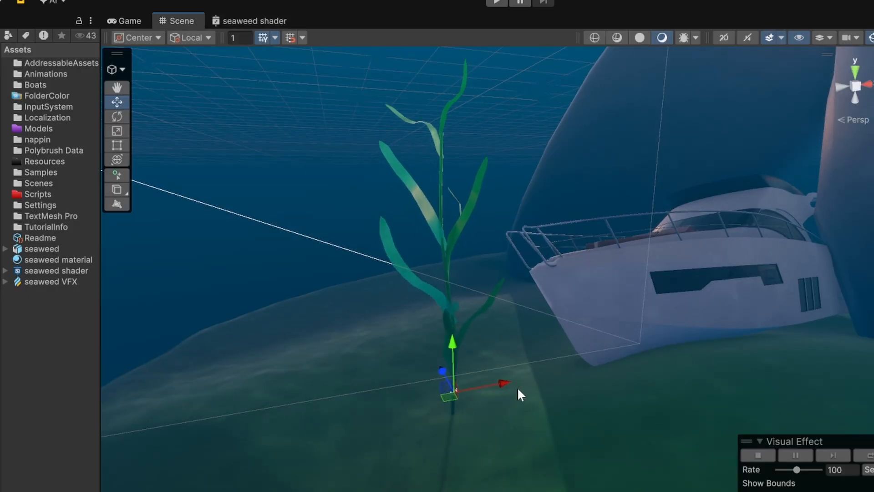
Open the seaweed VFX graph and replace its output with an Output Particle Shader Graph Mesh context.
double_click(43, 279)
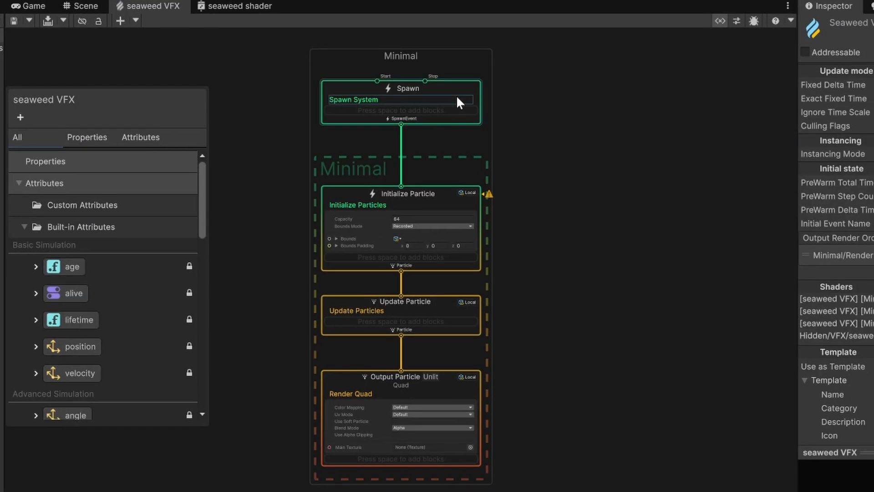
scroll(422, 396, "up", 6)
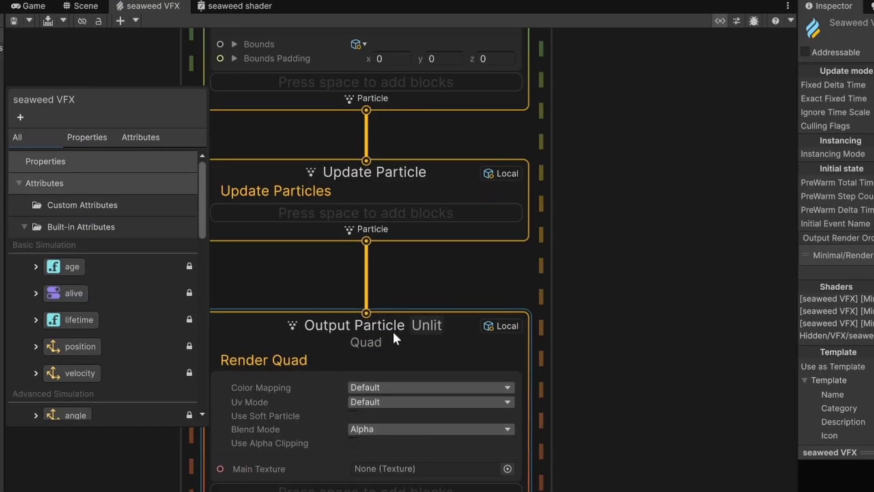
scroll(588, 333, "down", 2)
scroll(589, 333, "up", 3)
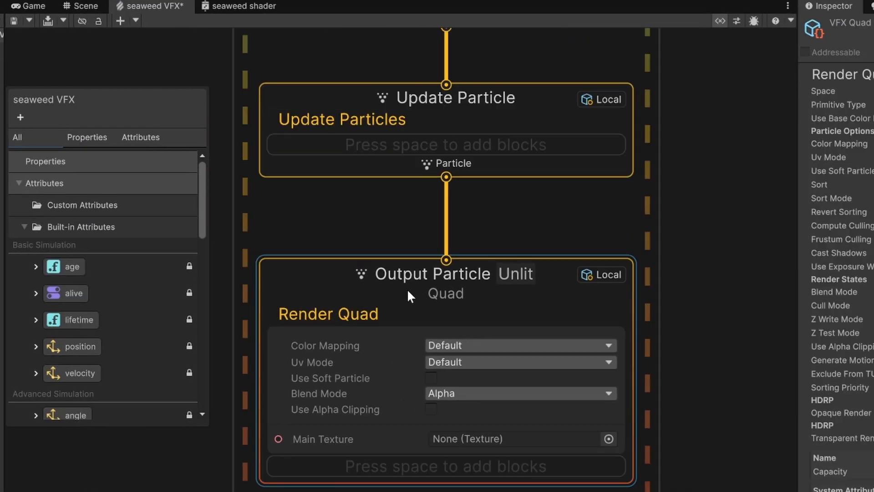
right_click(407, 290)
left_click(469, 340)
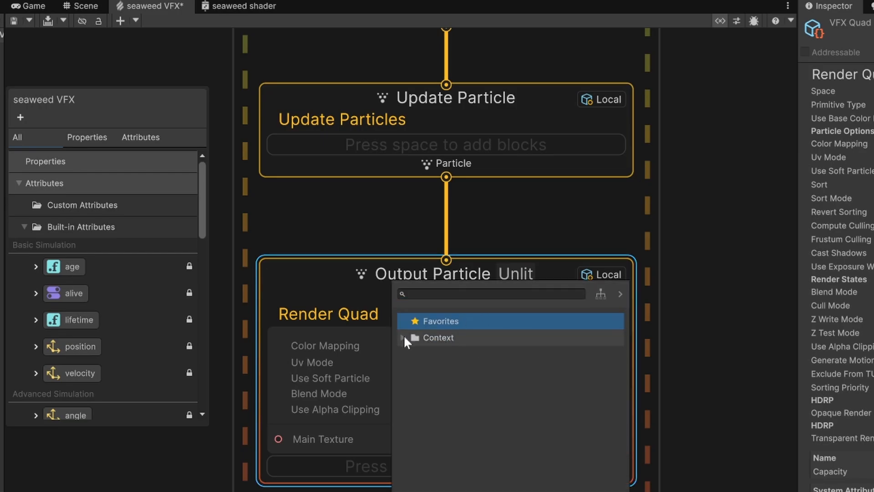
left_click(404, 337)
scroll(520, 368, "down", 3)
scroll(556, 408, "up", 4)
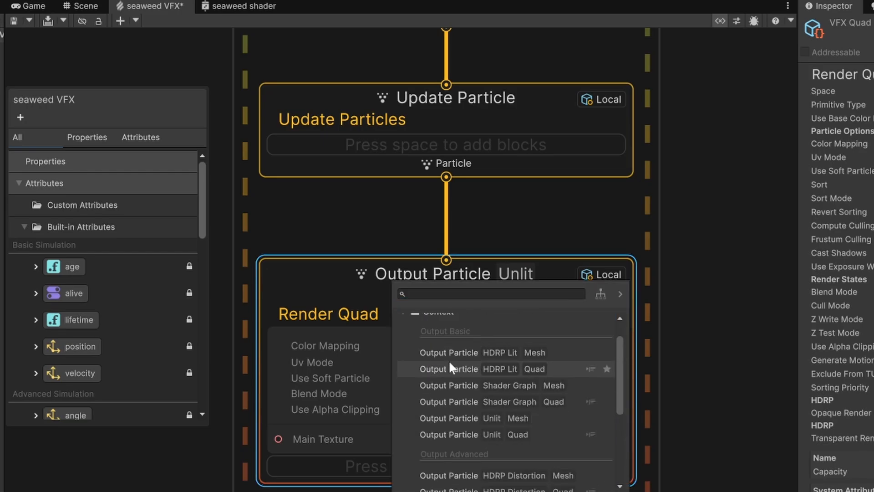
type("shader")
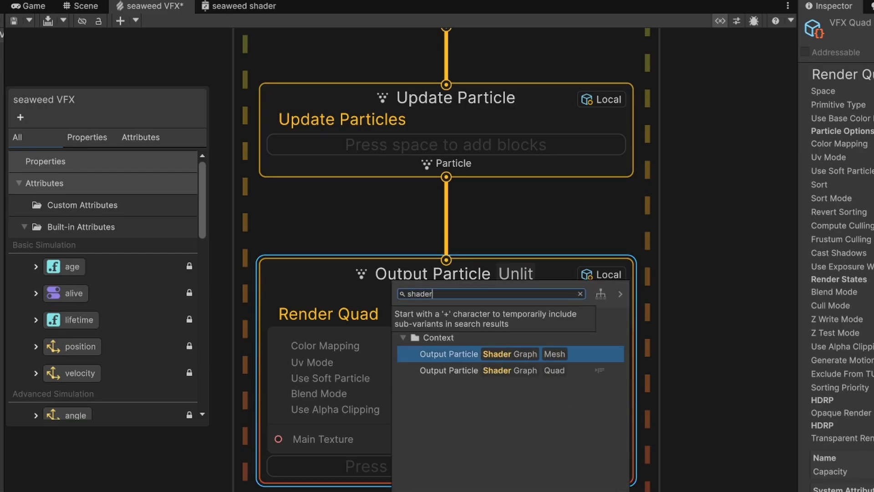
left_click(459, 354)
Assign the seaweed shader graph and the seaweed mesh to the output context.
left_click(609, 346)
left_click(545, 403)
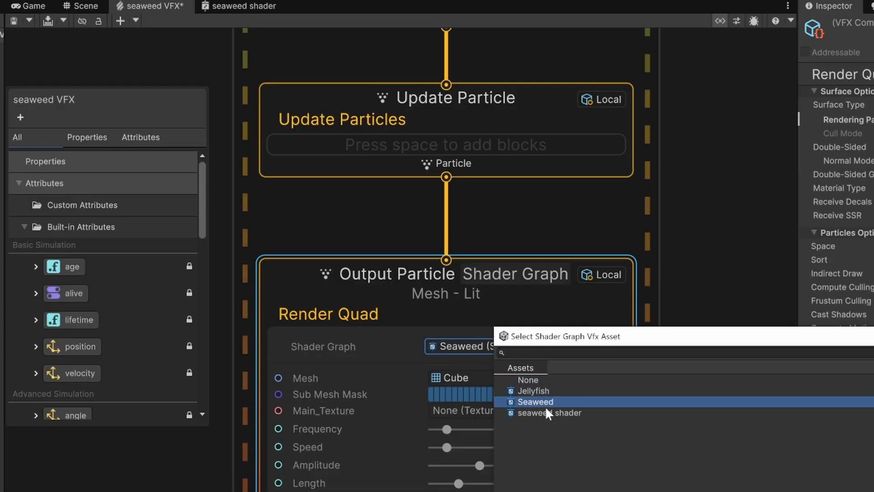
double_click(549, 414)
left_click(609, 378)
double_click(551, 453)
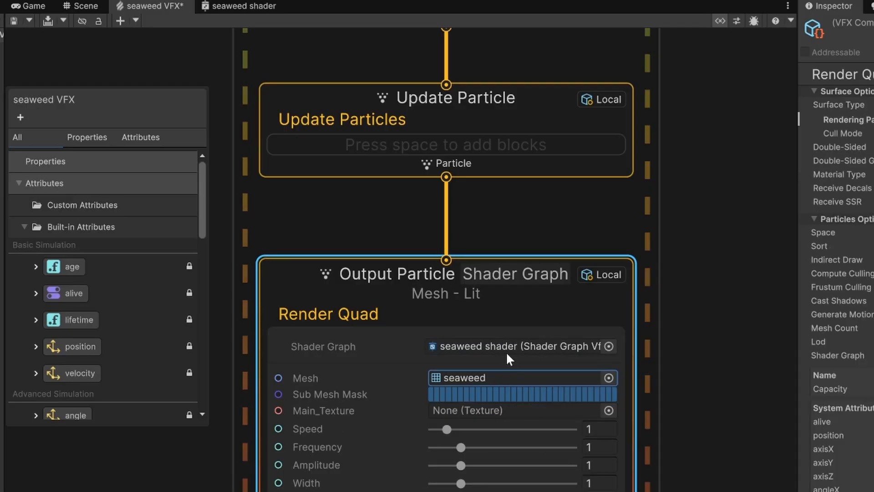
Add a Constant Spawn Rate block to the Spawn context with a rate of 32.
scroll(503, 351, "down", 2)
middle_click_drag(580, 319, 554, 490)
left_click(409, 236)
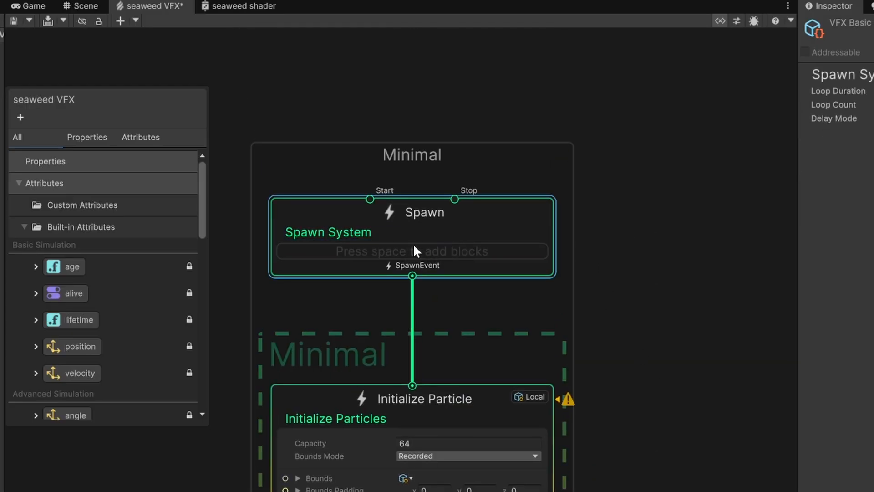
key("space")
type("const")
key("Return")
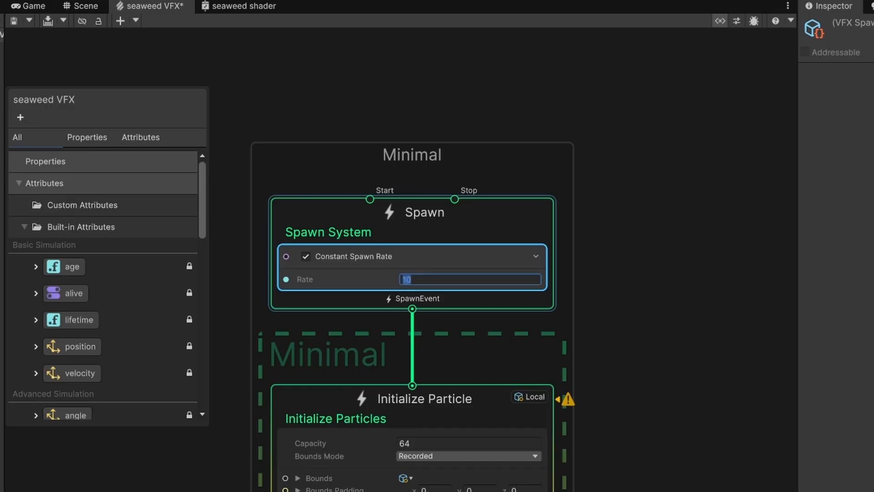
type("64")
key("BackSpace")
key("BackSpace")
type("32")
left_click(624, 295)
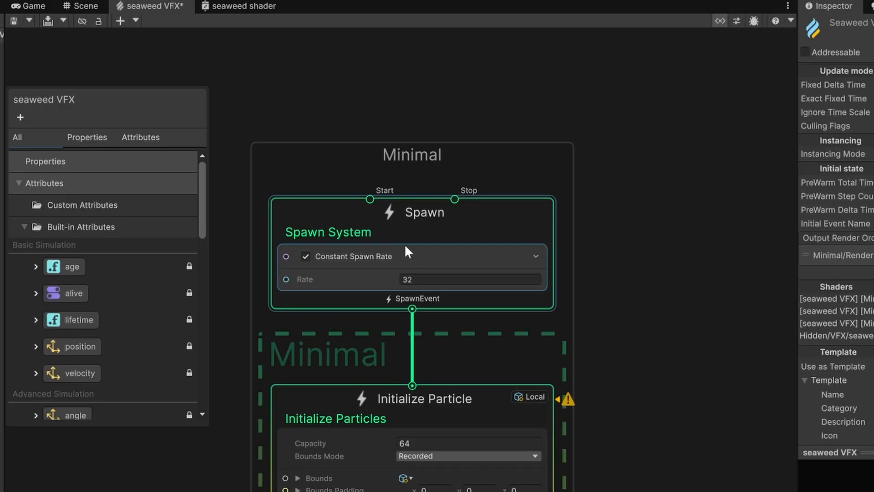
Inspect the seaweed VFX effect in the scene view.
middle_click_drag(631, 319, 624, 198)
left_click(85, 5)
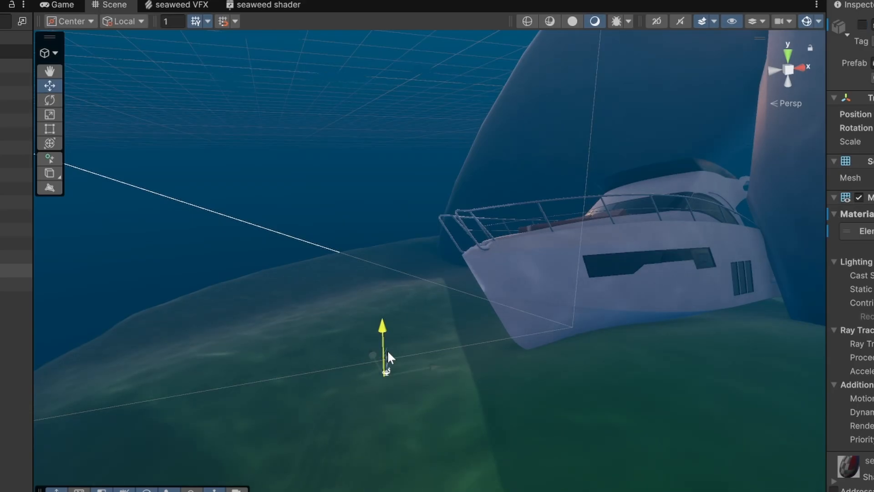
left_click_drag(382, 351, 467, 343, "alt")
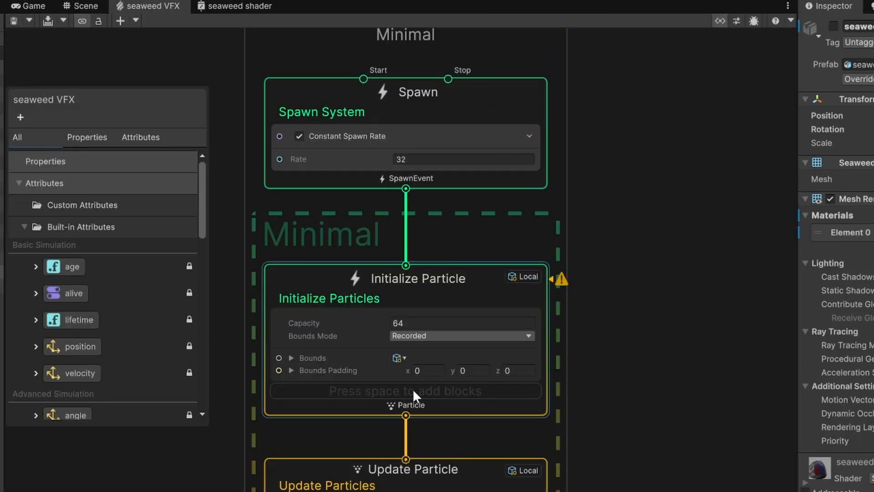
left_click(412, 389)
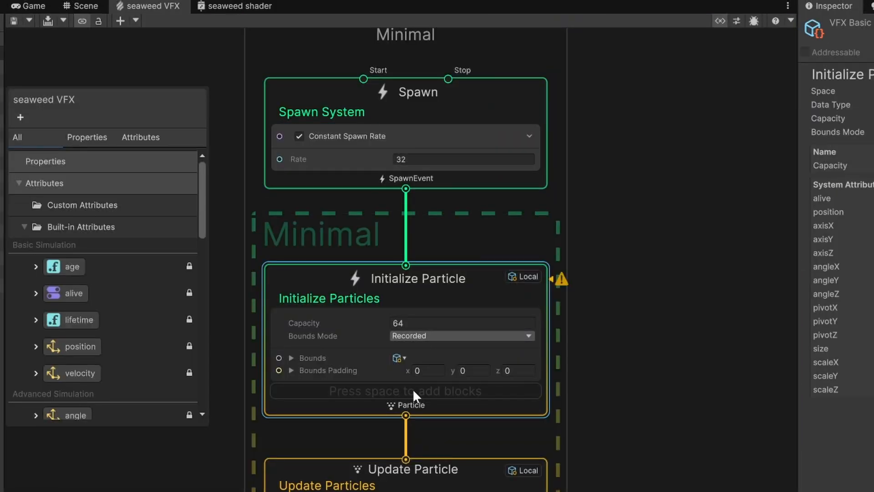
Add a Set Scale.XYZ block to the Initialize Particle context with a scale of 10 on each axis.
key("space")
type("scal")
key("Return")
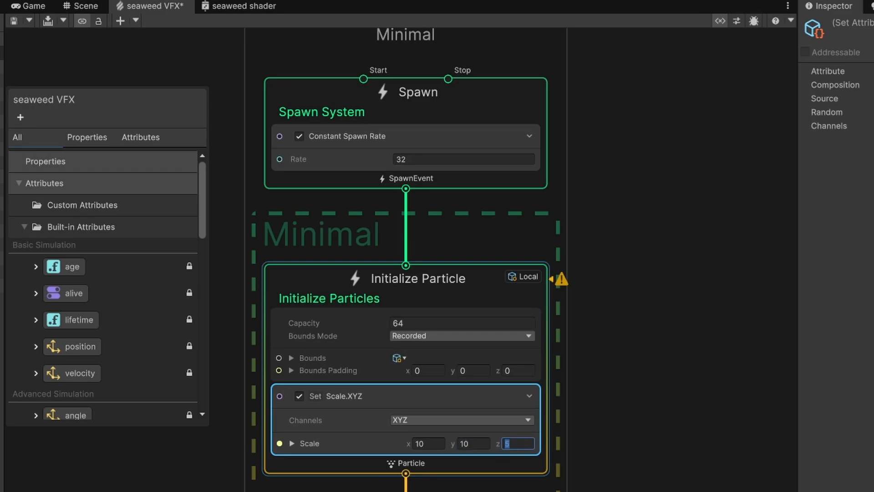
Assign the gradient2 texture to the output context's Main_Texture and save the graph.
scroll(586, 341, "down", 4)
middle_click_drag(608, 391, 538, 198)
scroll(415, 389, "up", 5)
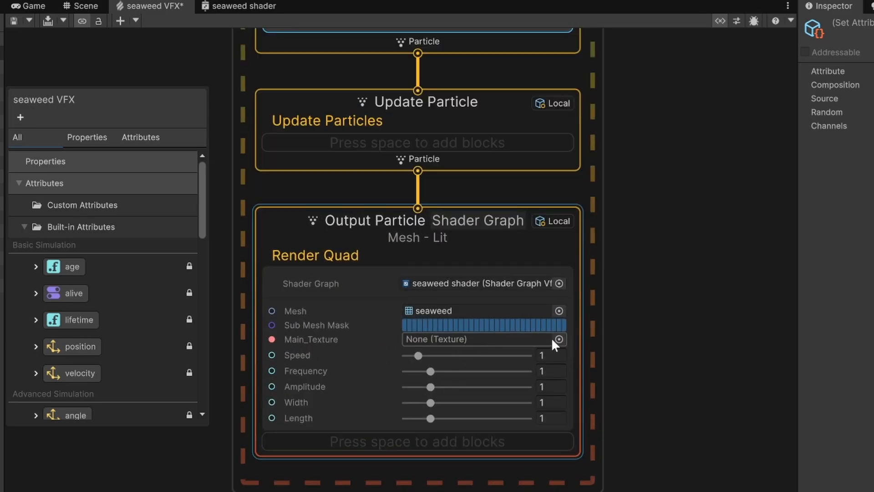
left_click(558, 339)
type("gradient")
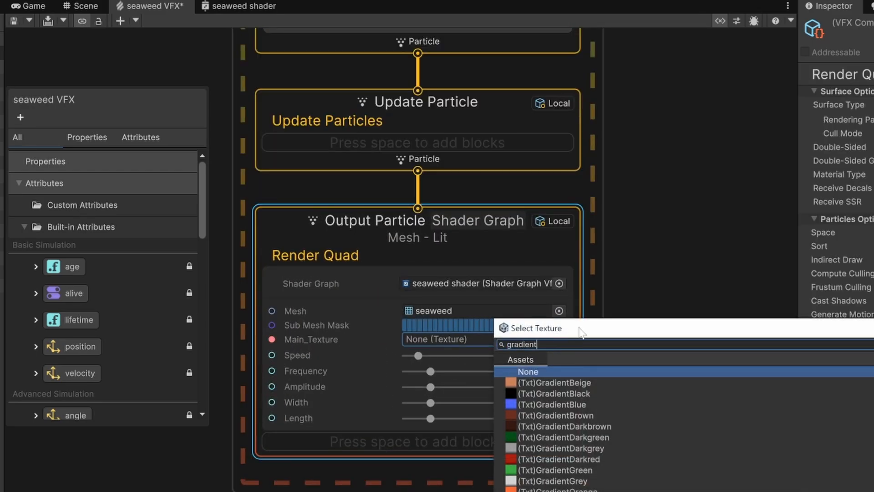
scroll(588, 482, "down", 2)
double_click(588, 490)
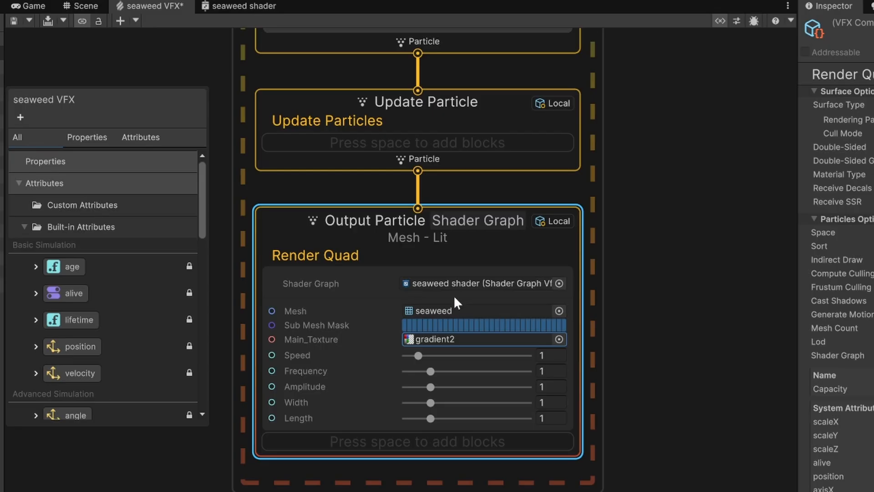
key("ctrl+s")
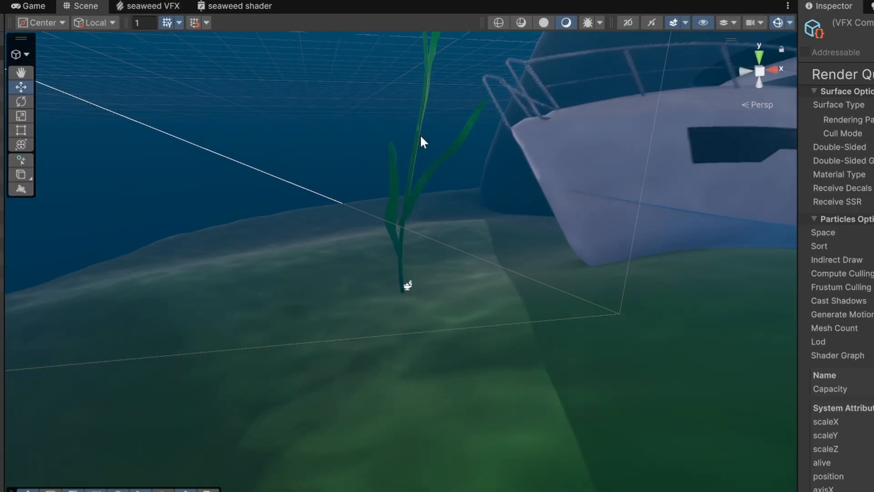
Enable Double-Sided rendering on the seaweed Output Particle Shader Graph context.
left_click_drag(396, 133, 452, 177, "alt")
middle_click_drag(385, 187, 370, 261)
scroll(357, 224, "up", 5)
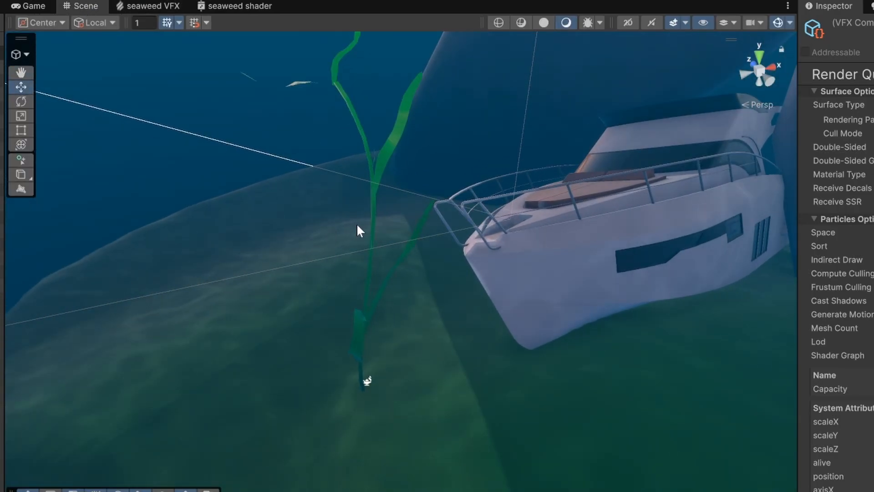
left_click_drag(357, 224, 346, 191, "alt")
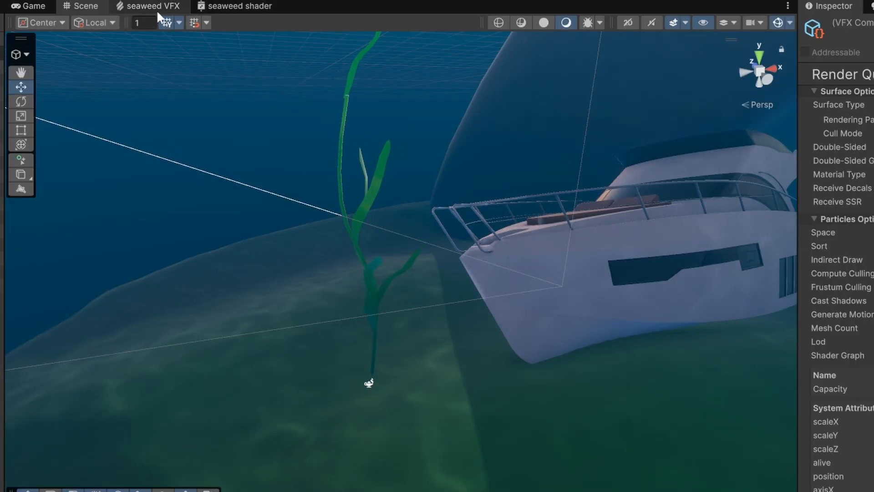
left_click(153, 6)
left_click(497, 242)
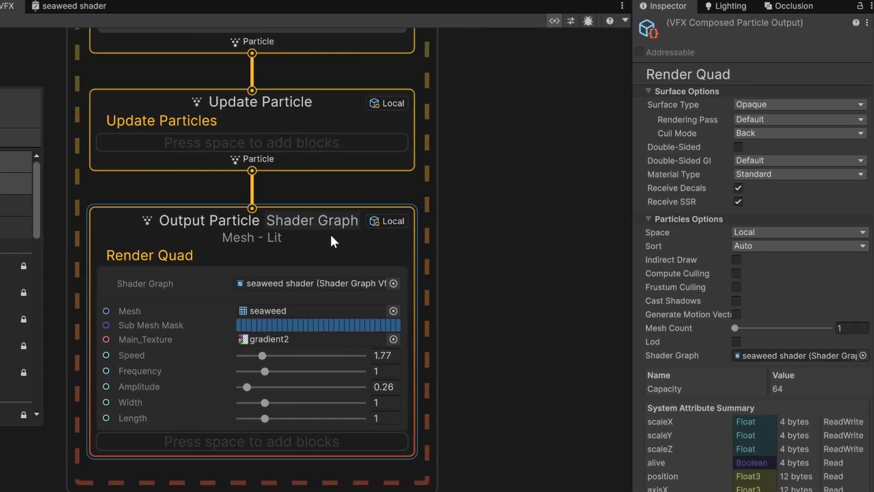
left_click(741, 147)
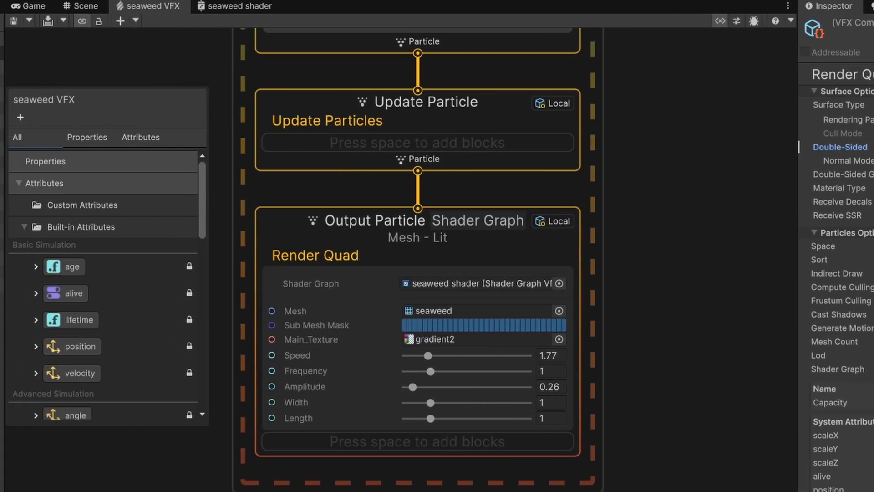
Add a Set Position block to the Initialize Particle context.
left_click(86, 6)
mouse_move(382, 199)
left_mouse_down("alt")
mouse_move(426, 201)
mouse_move(671, 160)
mouse_move(379, 183)
left_mouse_up("alt")
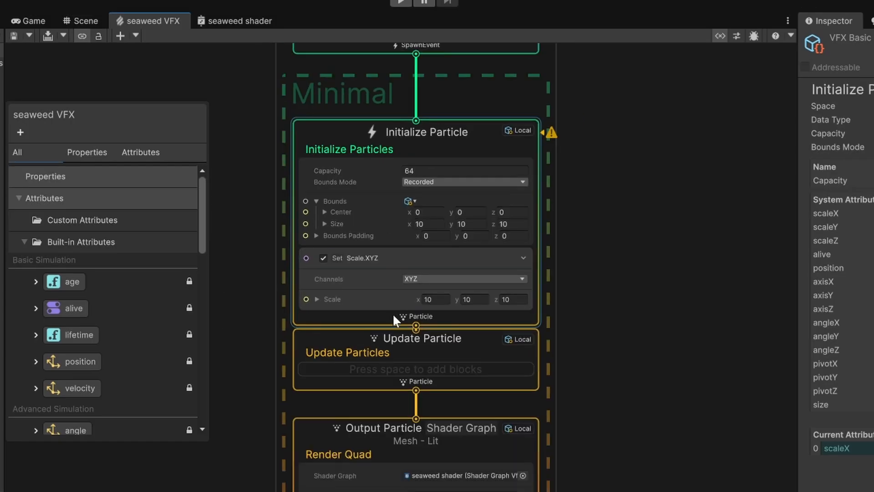
scroll(494, 356, "down", 6)
middle_click_drag(552, 331, 518, 222)
left_click_drag(513, 244, 442, 301)
left_click_drag(444, 261, 449, 390)
scroll(435, 233, "up", 9)
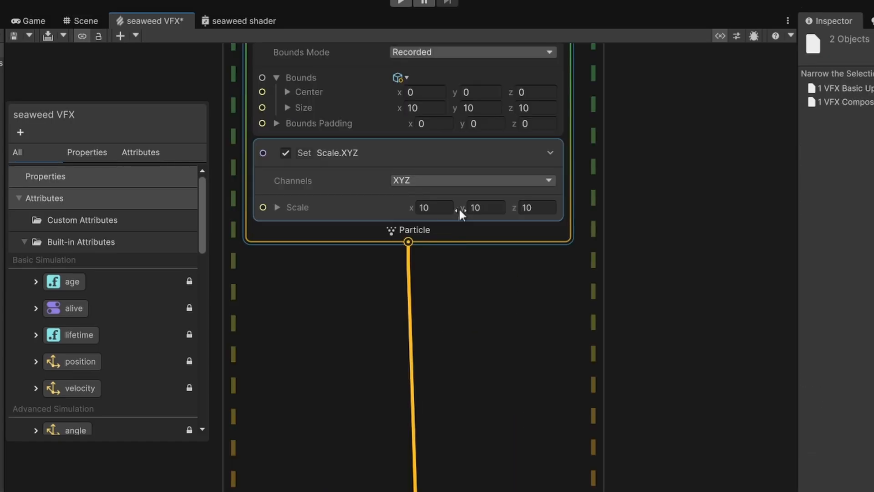
middle_click_drag(459, 210, 505, 278)
left_click(486, 295)
key("space")
type("posit")
key("Return")
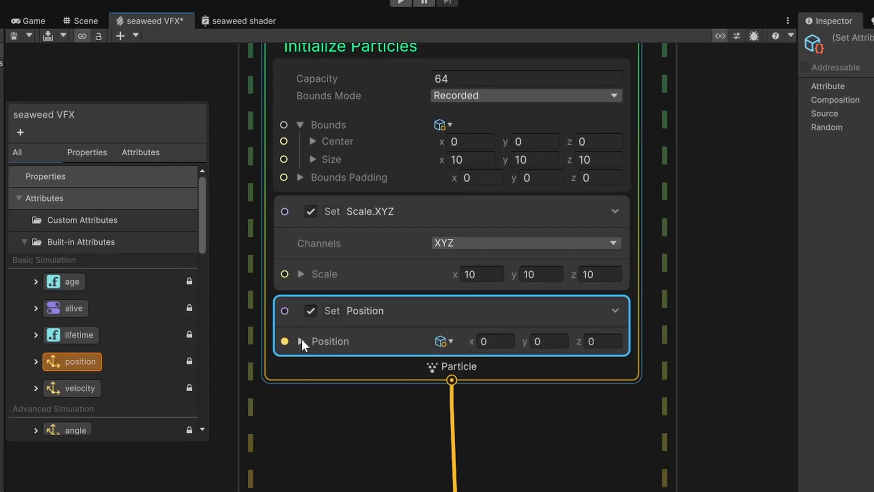
Add a Random Float operator ranging from -10 to 10 and connect it to the position's X input.
left_click(301, 341)
middle_click_drag(314, 447, 447, 438)
scroll(447, 444, "down", 2)
key("space")
type("rando")
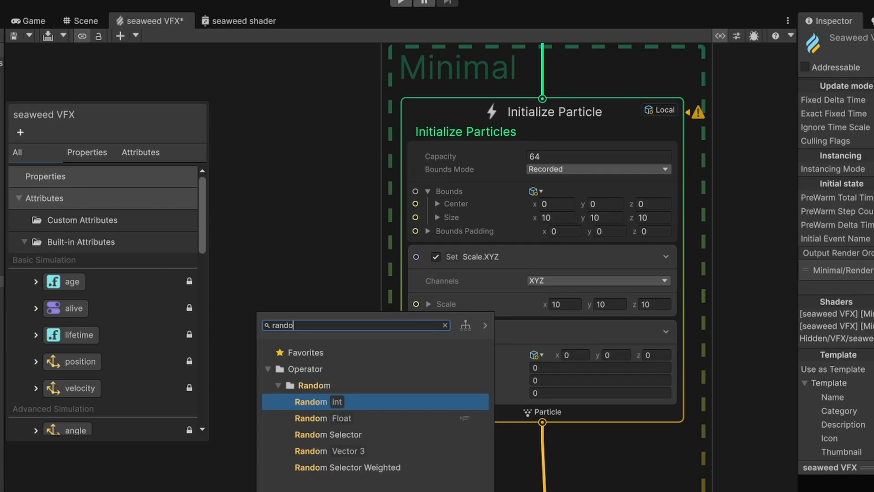
key("Down")
key("Return")
left_click_drag(351, 375, 309, 302)
scroll(300, 330, "up", 2)
left_click(289, 359)
type("-10")
left_click(283, 382)
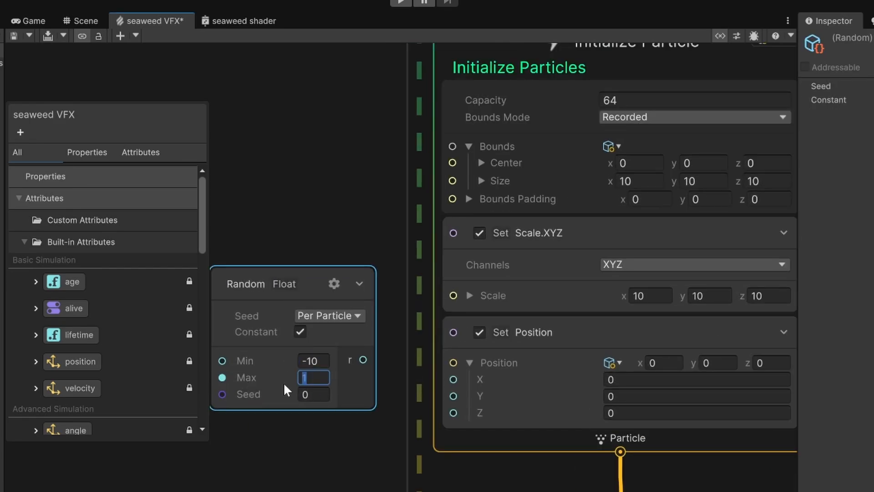
type("10")
left_click_drag(363, 360, 454, 379)
scroll(312, 419, "down", 2)
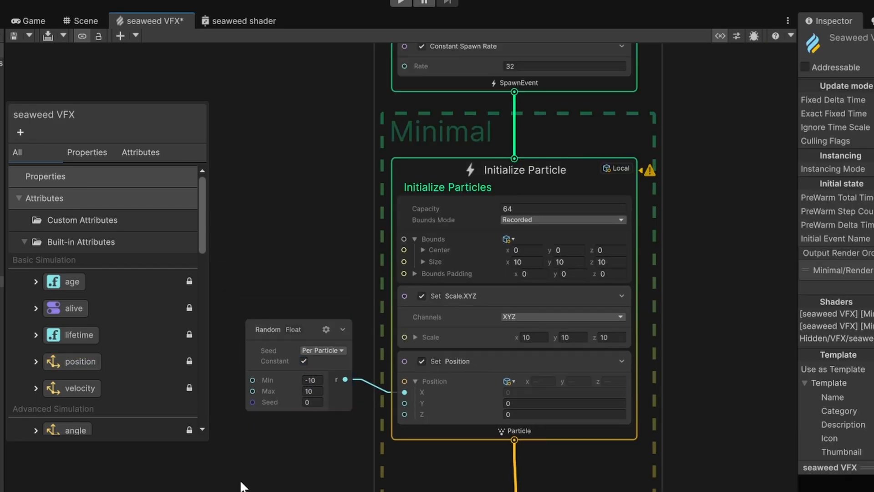
left_click_drag(273, 330, 274, 266)
key("space")
type("random")
key("Return")
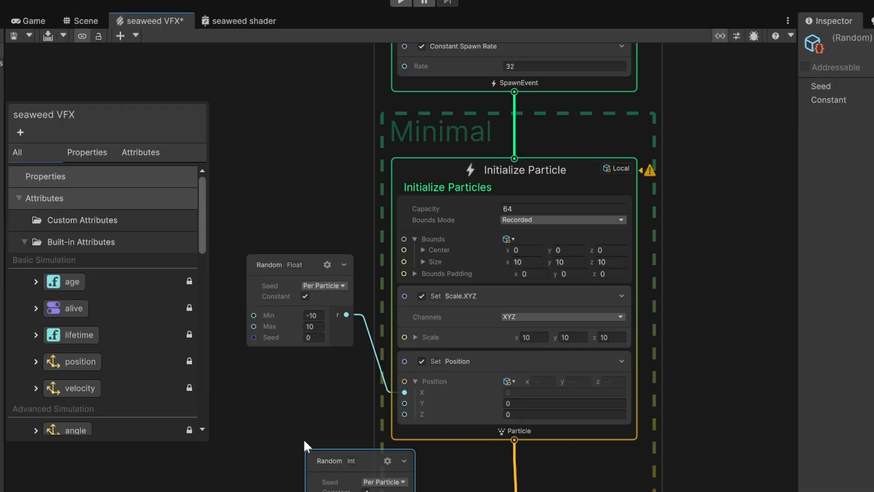
key("Delete")
Add a second Random Float from -10 to 10, connect it to the position's Z input, and save.
key("space")
type("random")
key("Down")
key("Return")
left_click_drag(315, 440, 270, 382)
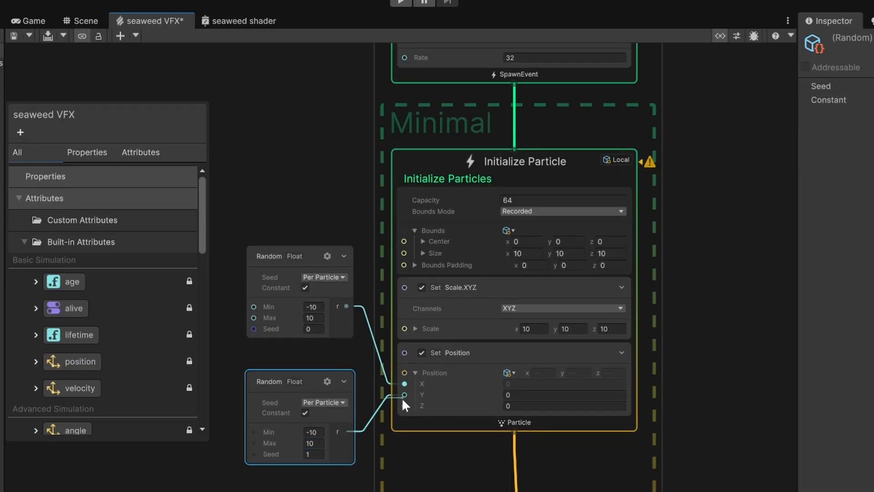
key("ctrl+s")
left_click(76, 19)
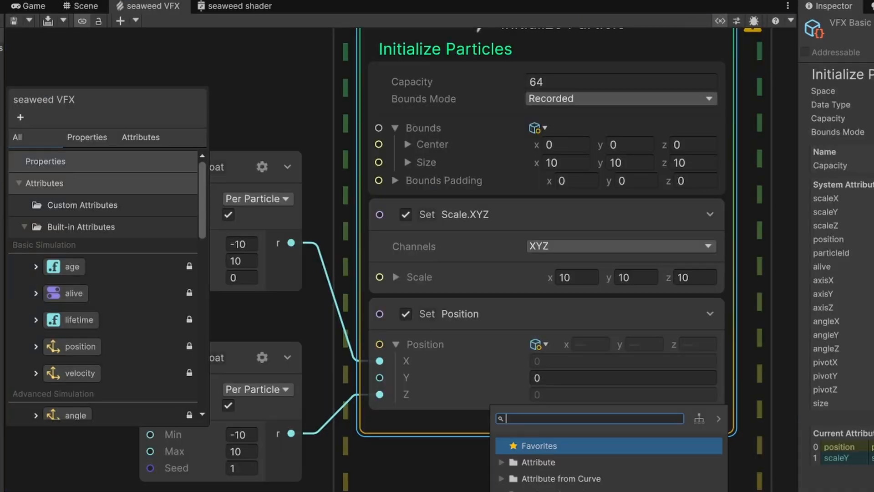
Add a Set Angle.XYZ block to the Initialize Particle context.
type("angle")
key("Return")
middle_click_drag(338, 315, 339, 128)
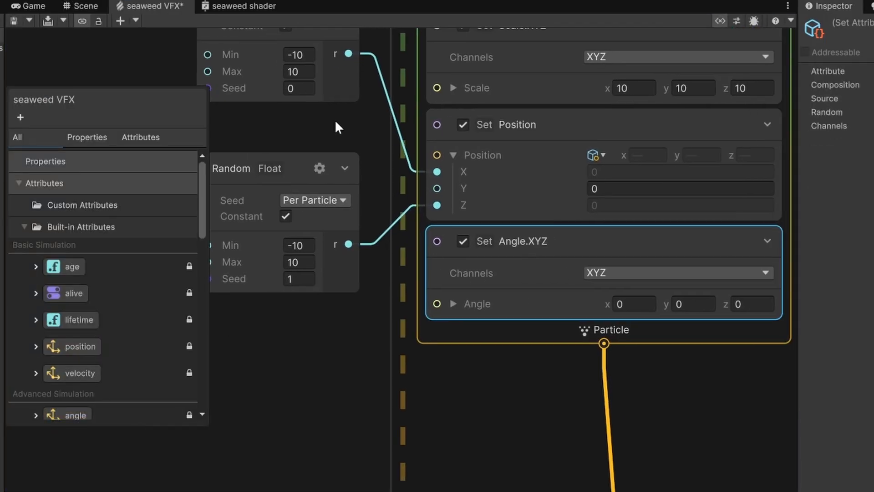
left_click(339, 128)
Add a Random Int operator from 0 to 180 and connect it to the angle's Y input.
key("space")
type("ran")
double_click(296, 490)
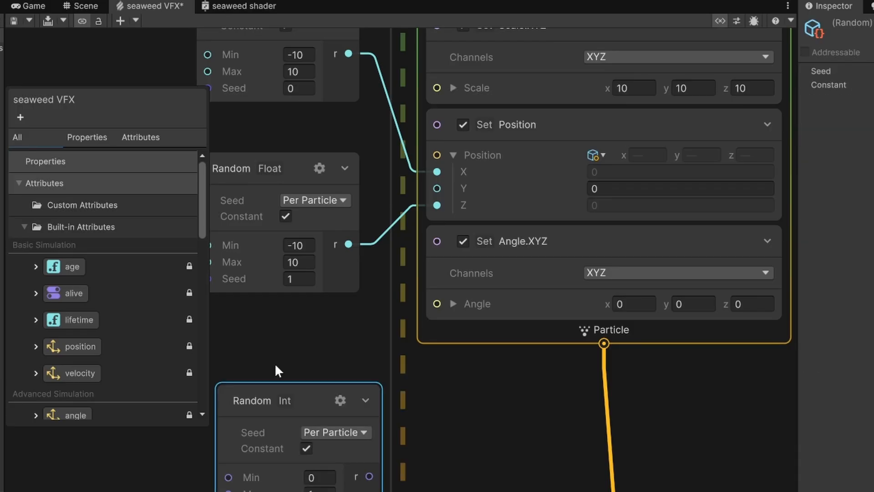
left_click_drag(275, 398, 256, 337)
left_click_drag(301, 434, 264, 425)
type("180")
left_click_drag(349, 416, 437, 337)
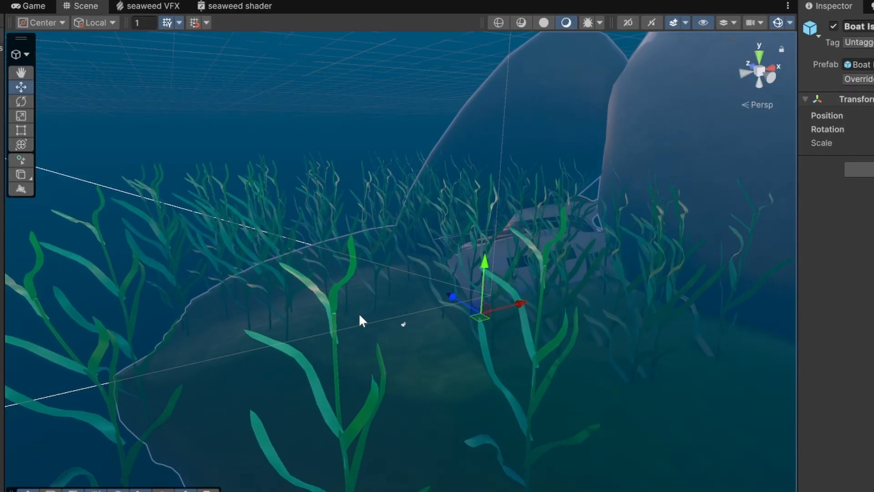
Set the position Random Float ranges to -5 to 5.
left_click_drag(359, 318, 364, 344, "alt")
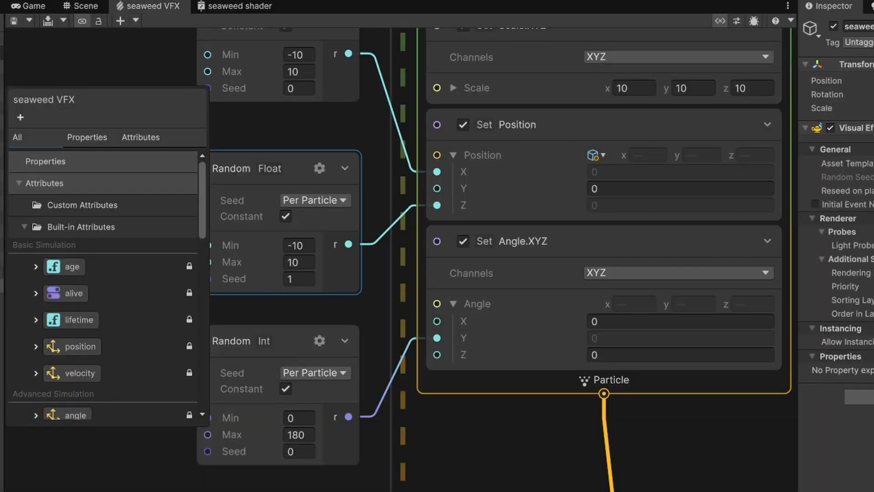
left_click(298, 245)
type("-5")
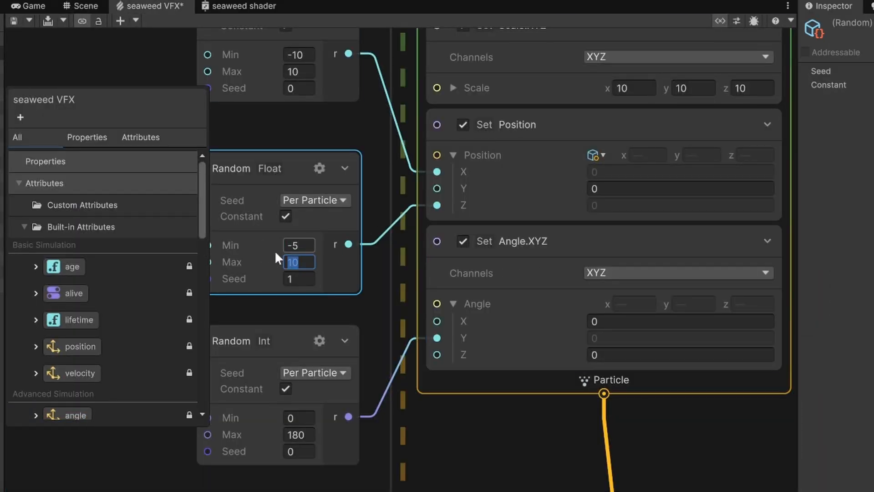
type("-5")
key("Tab")
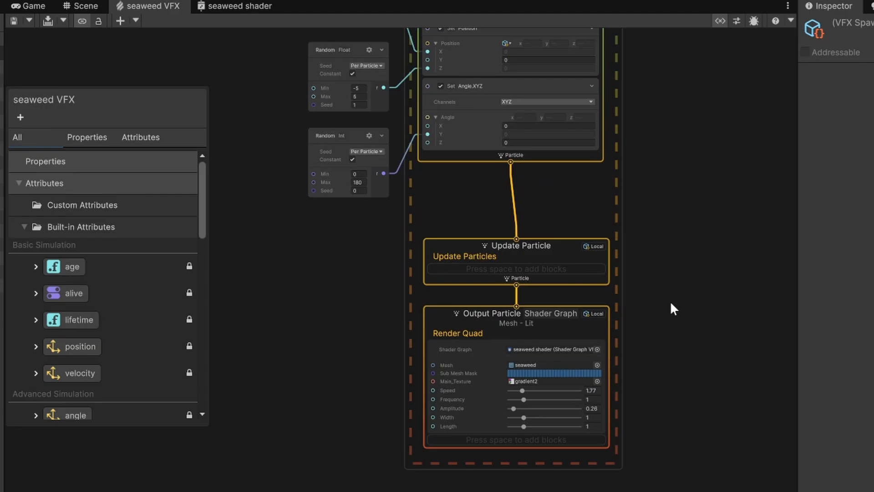
Add a Random Float operator plus a duplicate, and connect the first to the output's Width input.
left_click(674, 307)
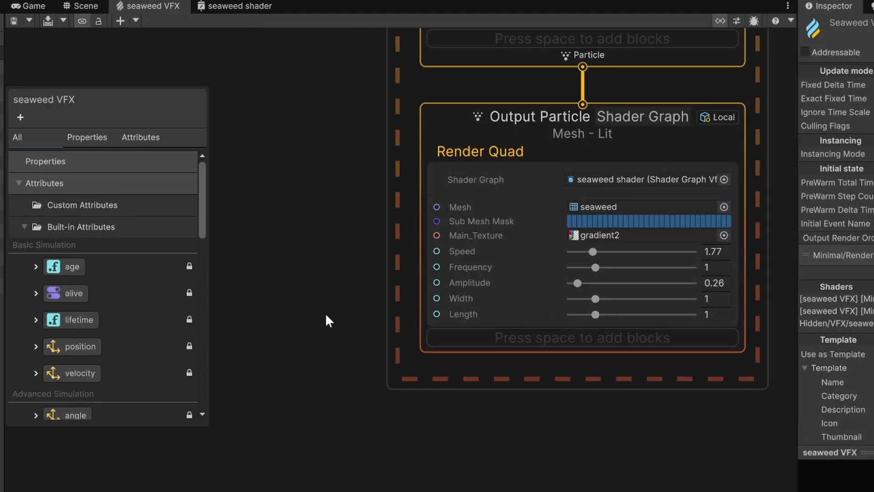
key("space")
type("rando")
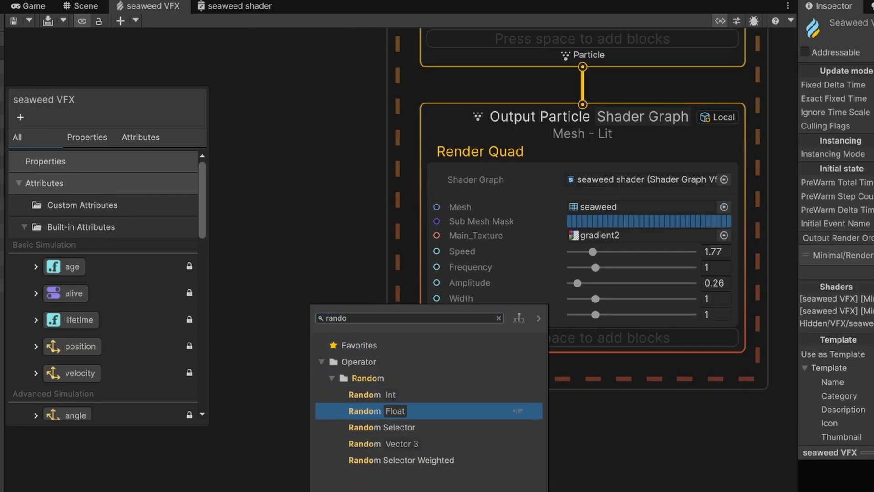
left_click(364, 354)
left_click_drag(364, 351, 258, 209)
key("ctrl+d")
left_click_drag(306, 309, 245, 369)
left_click_drag(352, 278, 367, 287)
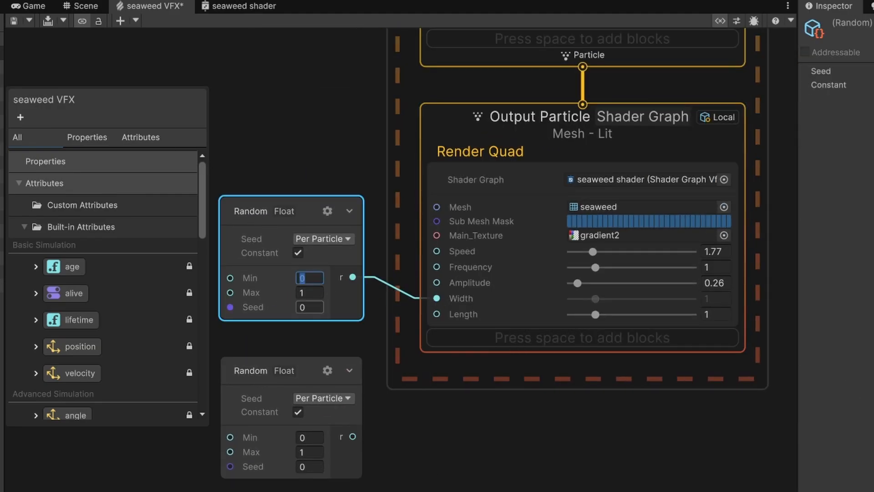
Set the Width random range to 0.5–1.5 and connect a 0.5–2 random range to the output's Length.
type("5")
left_click(317, 277)
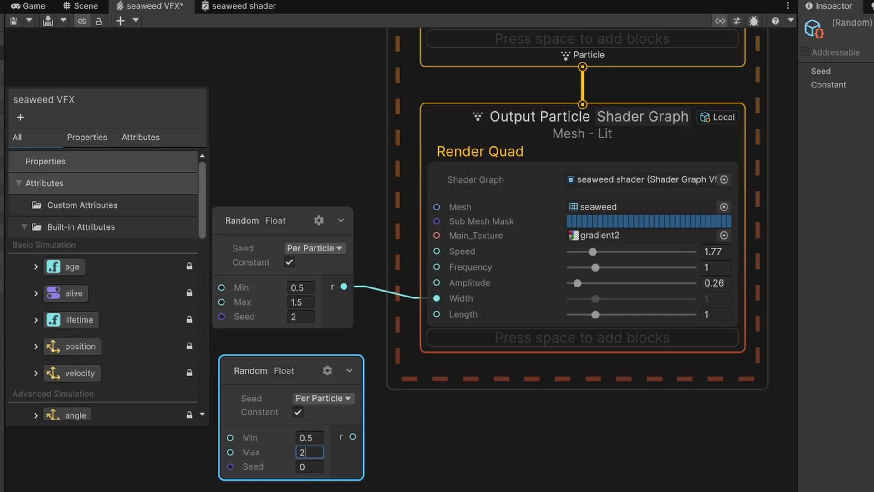
left_click_drag(353, 437, 437, 313)
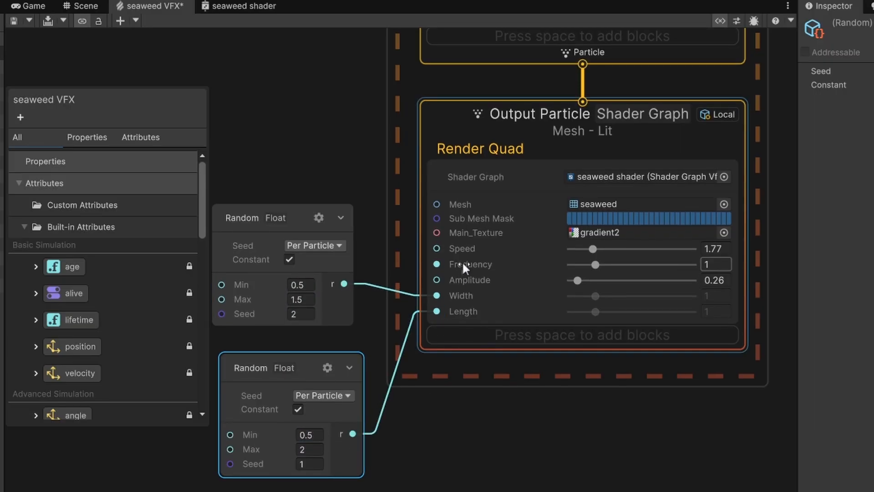
Add a Random Float from 0.2 to 0.7 and connect it to the output's Amplitude input.
left_click_drag(242, 230, 175, 245)
scroll(308, 194, "down", 4)
left_click(303, 305, "ctrl")
left_click_drag(303, 305, 320, 379)
left_click(274, 205)
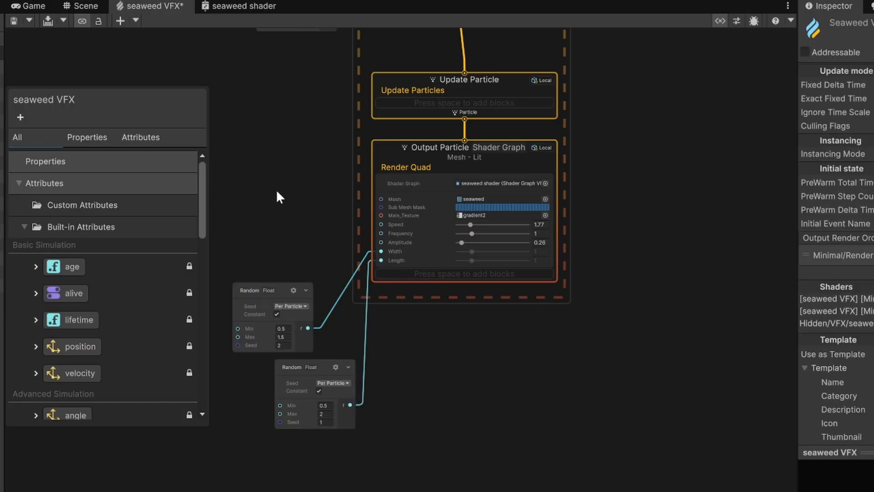
key("space")
type("ran")
key("Down")
key("Down")
key("Down")
key("Down")
key("Down")
key("Return")
left_click_drag(314, 245, 289, 182)
scroll(289, 184, "up", 5)
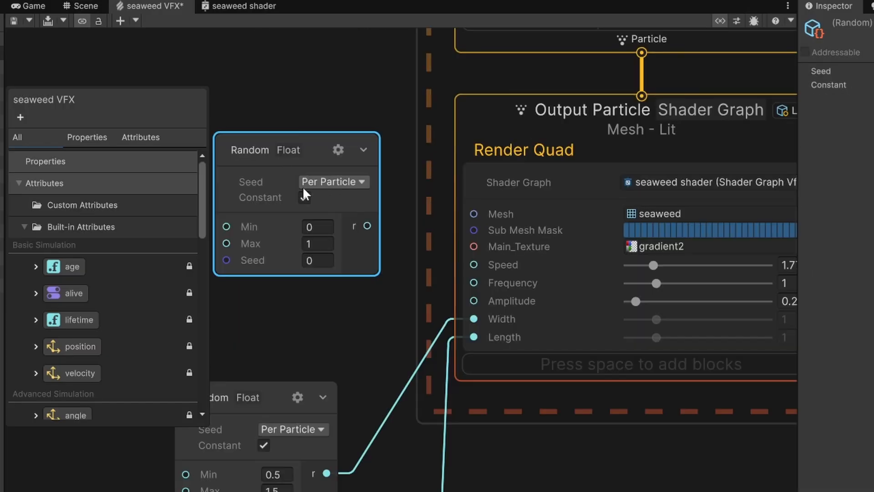
left_click(315, 226)
type("0.2")
left_click(314, 244)
type("0.7")
left_click_drag(367, 226, 344, 230)
left_click_drag(408, 248, 474, 301)
Duplicate a Random Float operator and connect it to the output's Frequency input.
scroll(354, 328, "down", 3)
left_click_drag(314, 211, 290, 258)
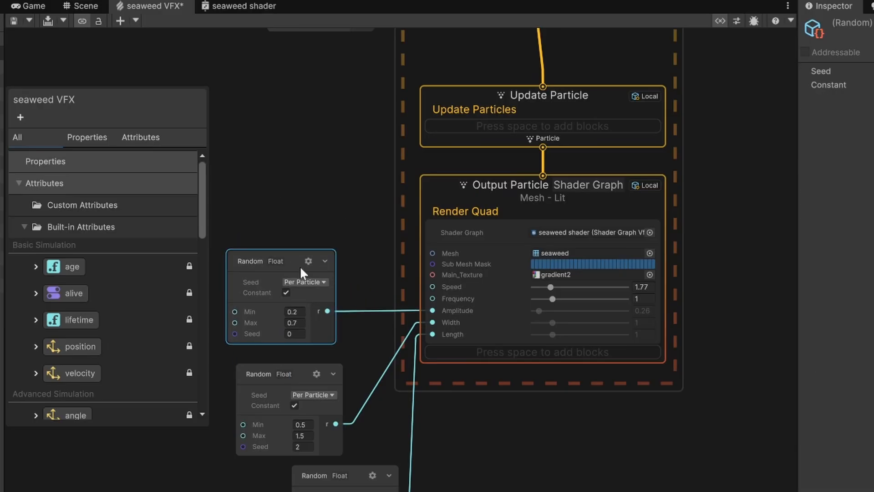
key("ctrl+d")
left_click_drag(309, 85, 300, 165)
scroll(367, 145, "down", 5)
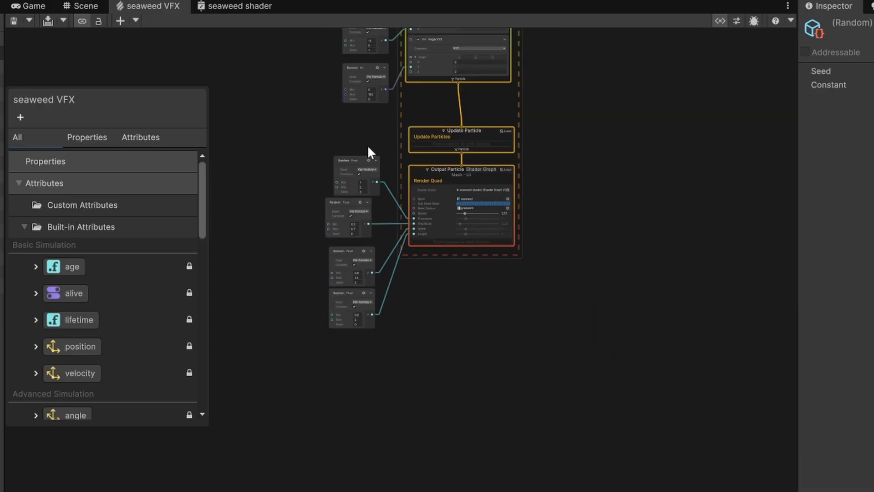
middle_click_drag(367, 145, 300, 291)
Replace the Constant Spawn Rate block with a Single Burst block in the Spawn context.
scroll(404, 137, "up", 5)
left_click(410, 123)
key("Delete")
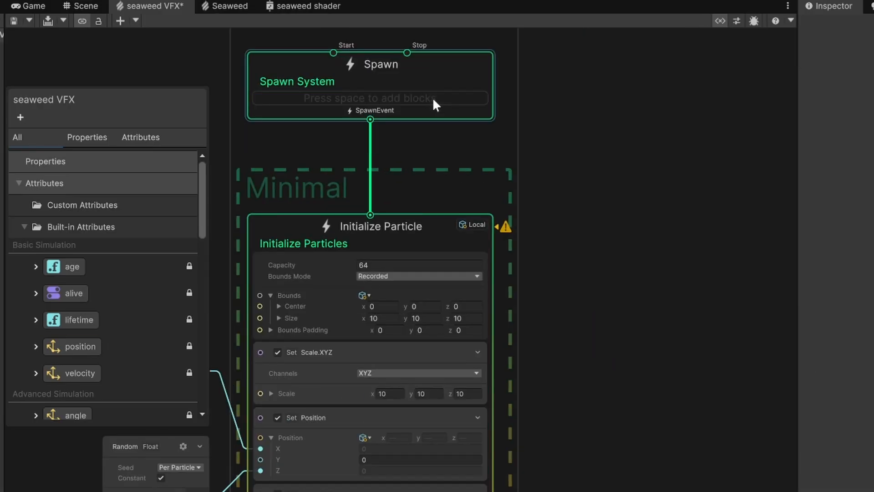
left_click(433, 97)
key("space")
type("singl")
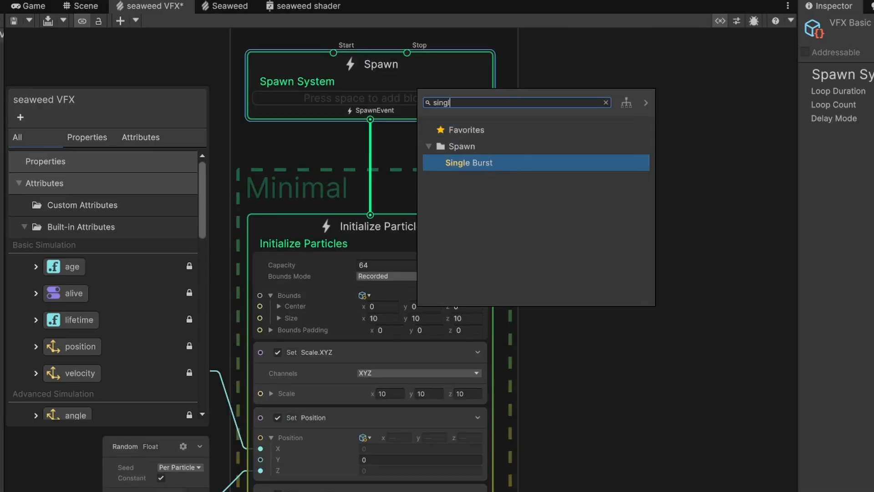
key("Return")
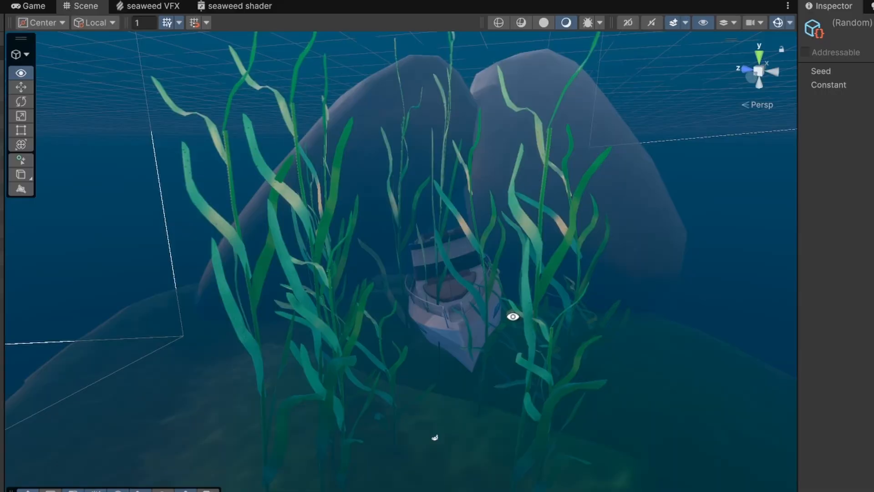
left_click_drag(511, 307, 602, 299, "alt")
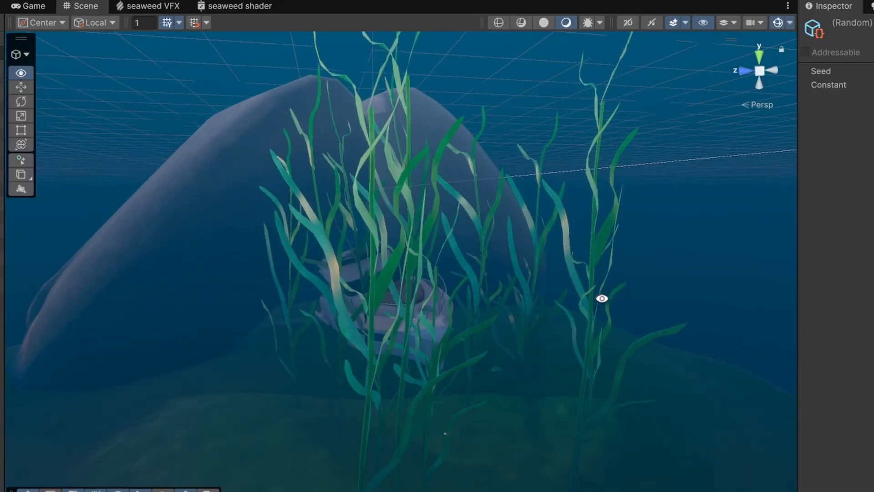
Inspect the spawned seaweed in the scene view.
left_click_drag(570, 247, 406, 318, "alt")
scroll(400, 315, "down", 1)
scroll(400, 315, "down", 3)
left_click_drag(536, 374, 449, 355, "alt")
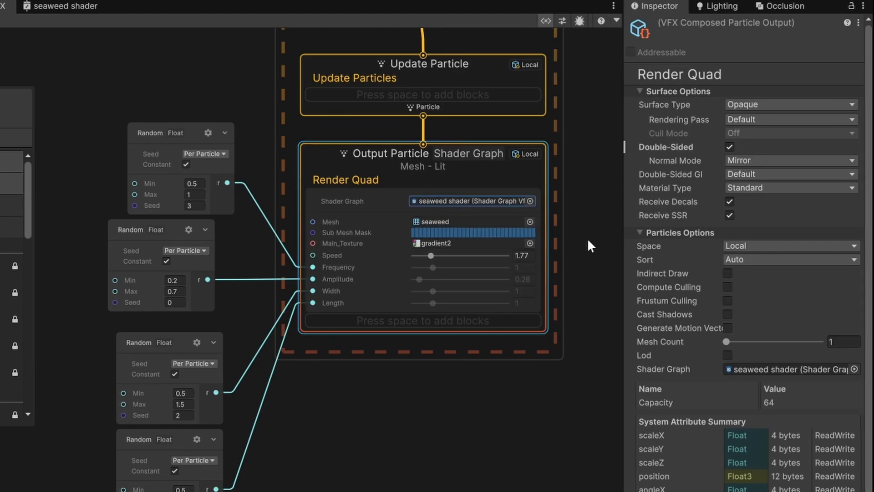
Enable Cast Shadows on the Render Quad output and switch back to the scene view.
left_click(722, 311)
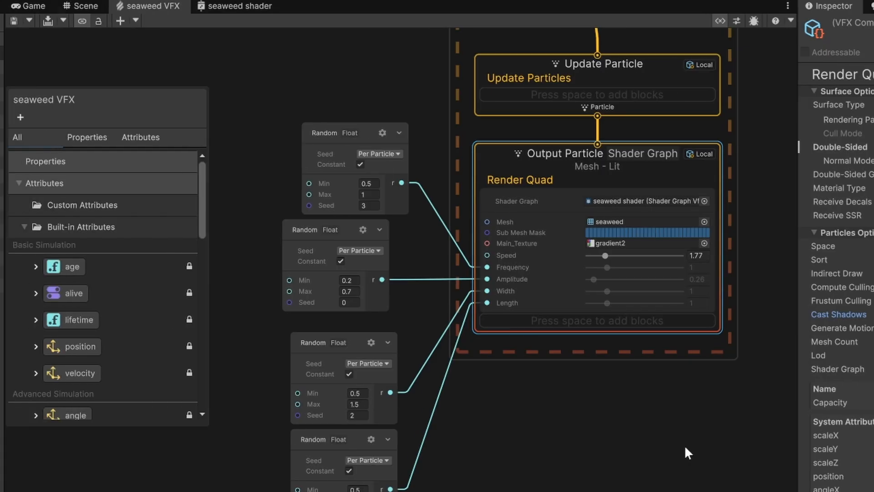
left_click(12, 6)
key("w")
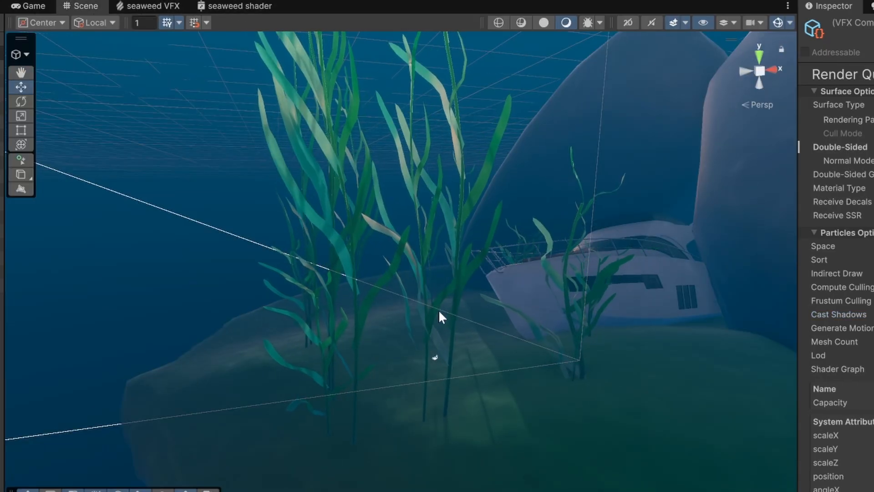
Select the seaweed visual effect in the scene and restart it several times to compare randomized seaweed layouts.
left_click(433, 358)
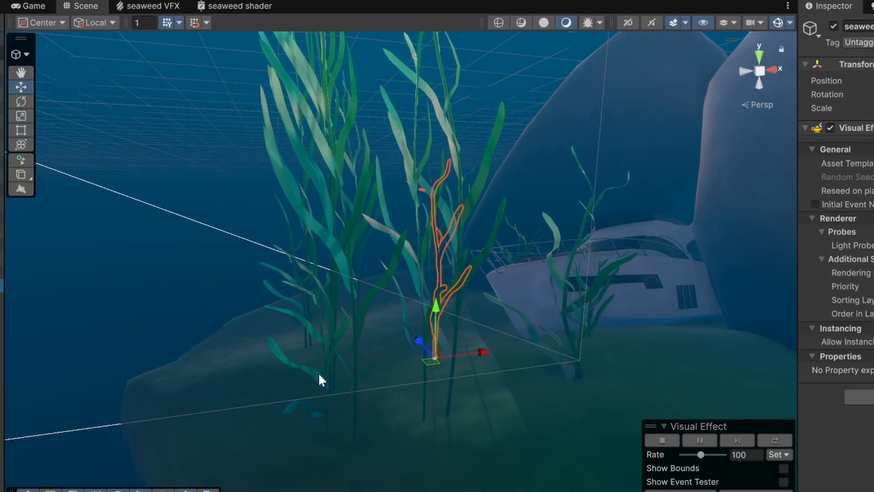
left_click(769, 440)
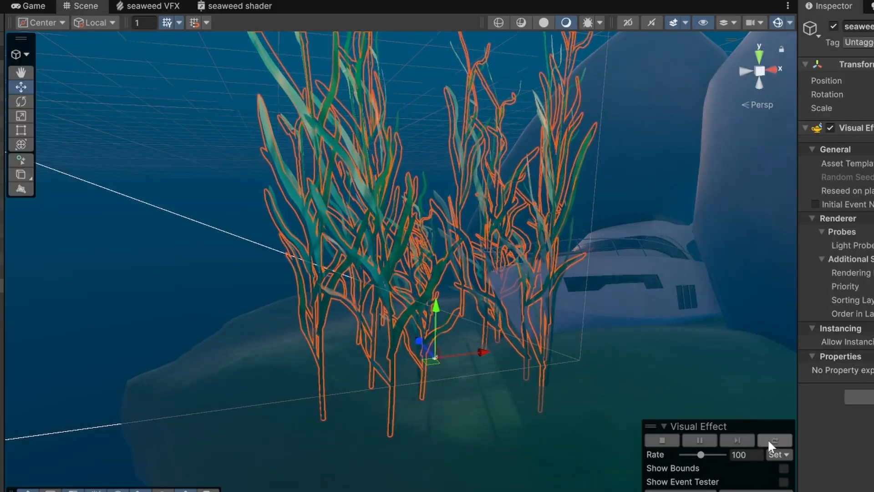
left_click(768, 440)
left_click(769, 440)
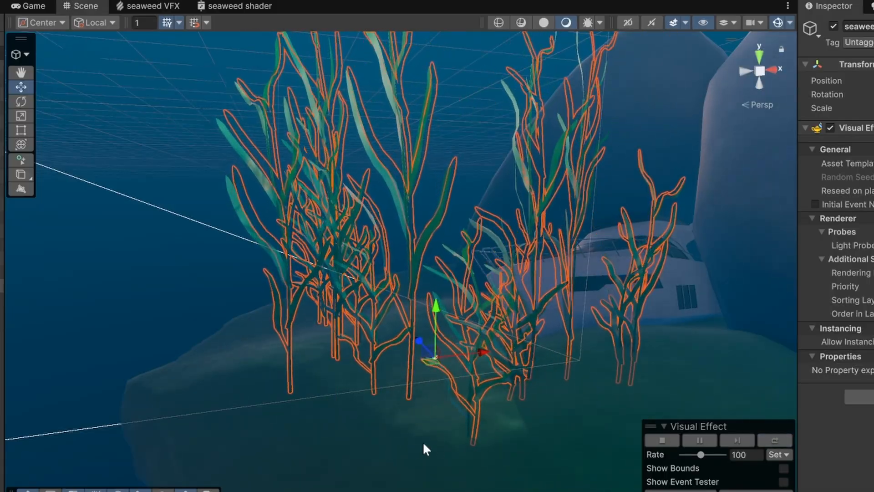
left_click(382, 445)
right_click_drag(317, 402, 763, 406)
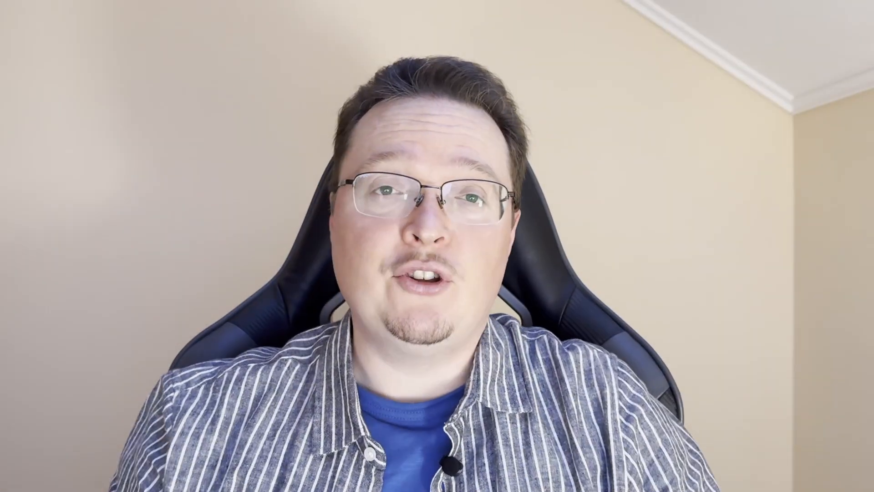